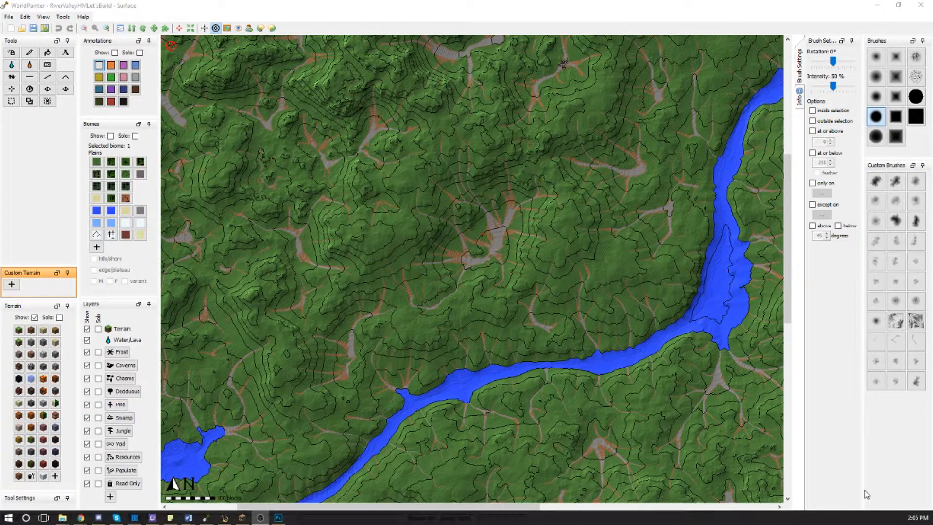
mouse_move(478, 252)
middle_down()
mouse_move(506, 252)
mouse_move(491, 255)
middle_up()
scroll(496, 237, up, 3)
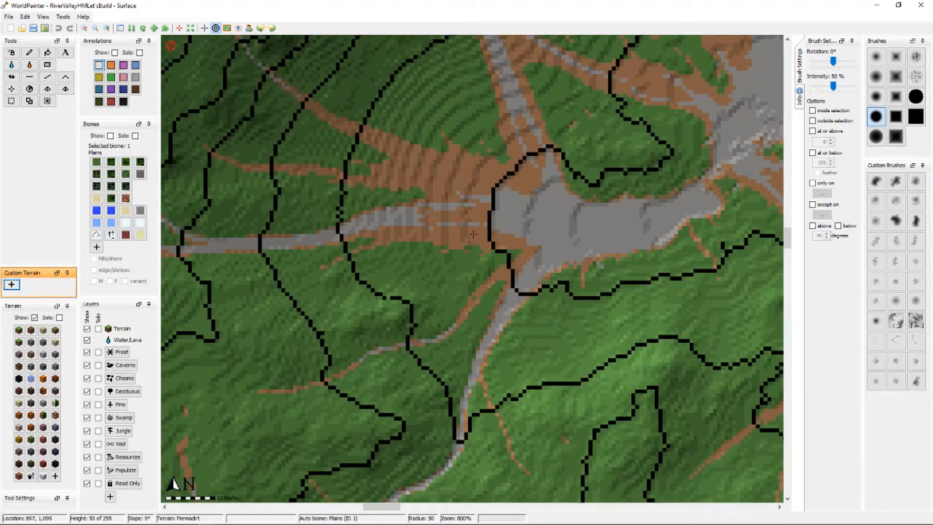
scroll(530, 235, down, 2)
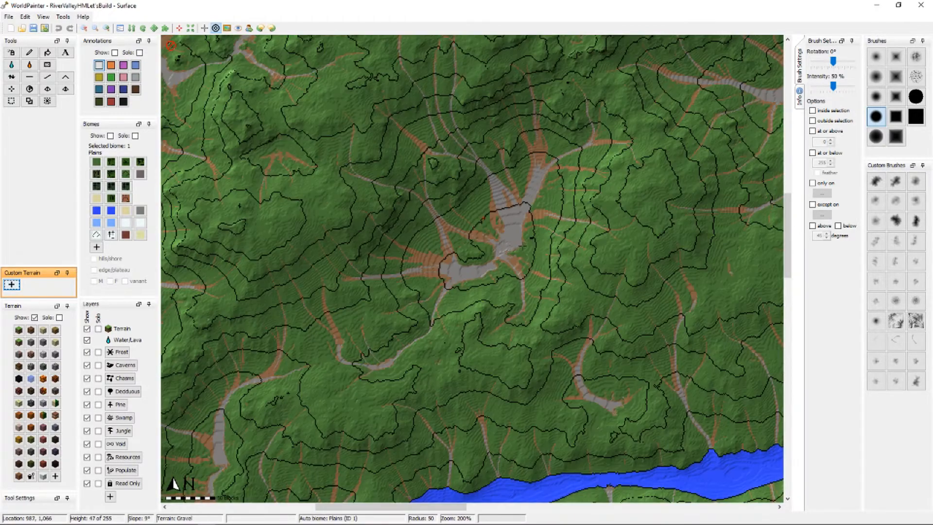
scroll(522, 247, down, 2)
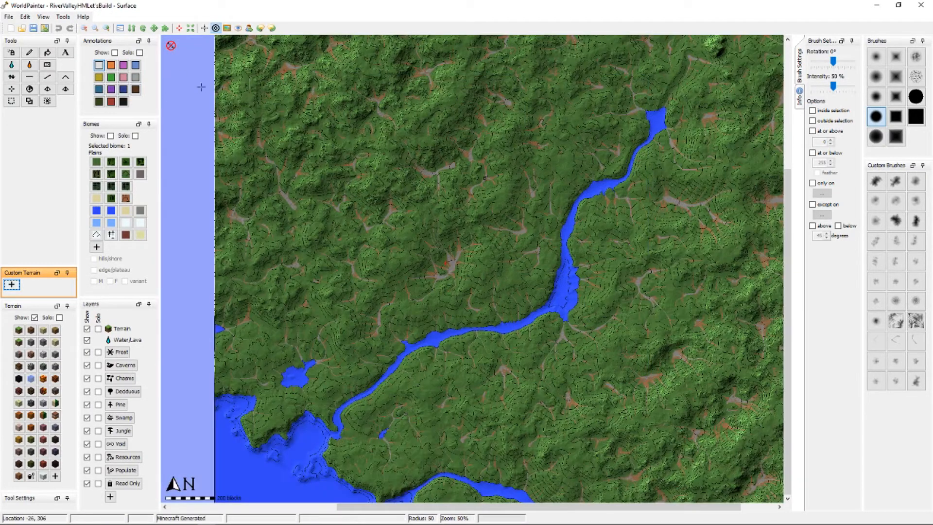
click(22, 28)
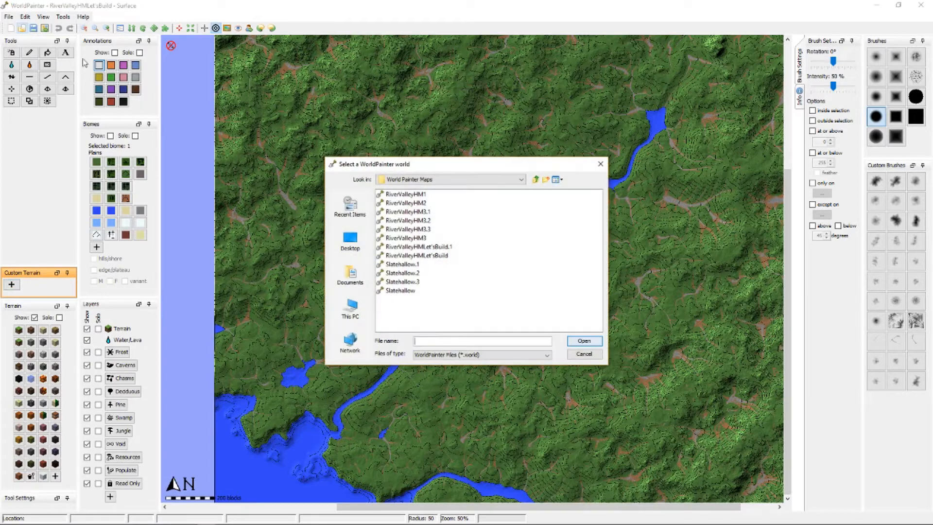
click(584, 354)
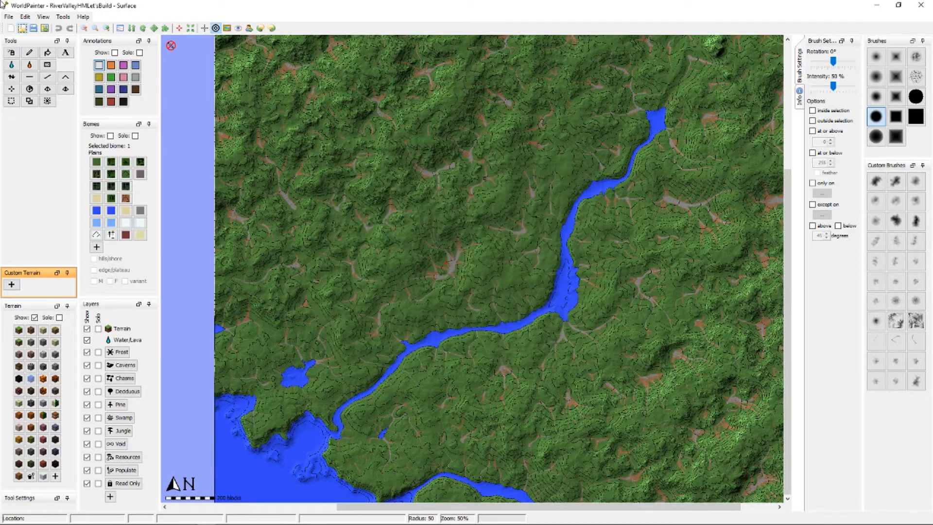
Start a mask import and load RiverValleyFlowMap3-HC.png from the SAVES folder as the mask image.
click(25, 17)
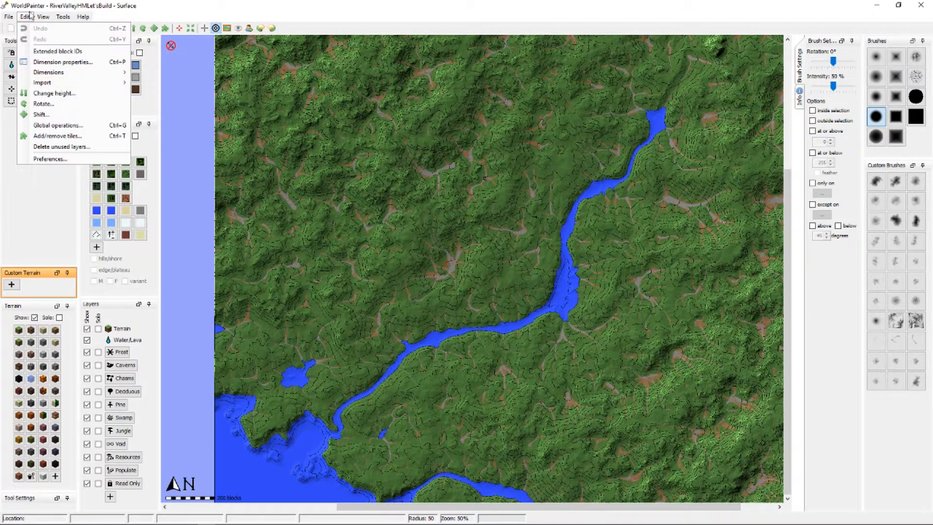
mouse_move(110, 86)
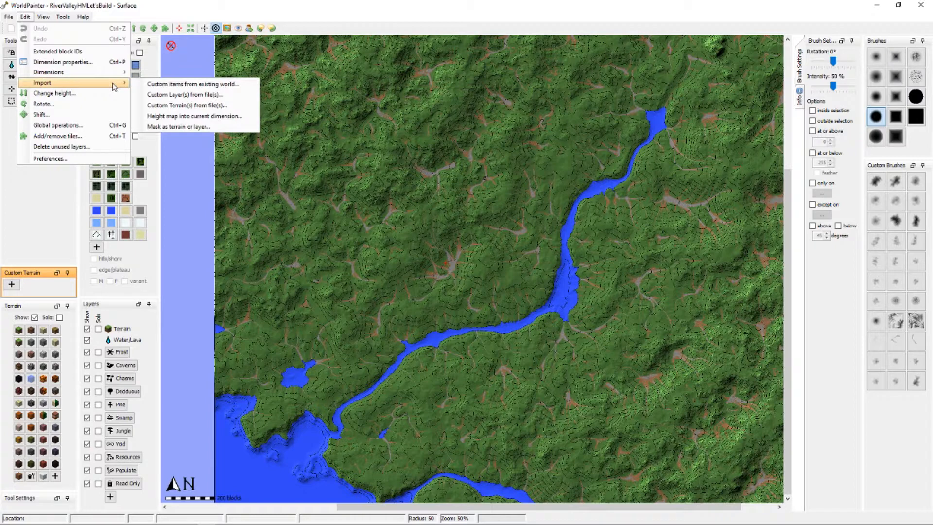
click(180, 127)
click(564, 201)
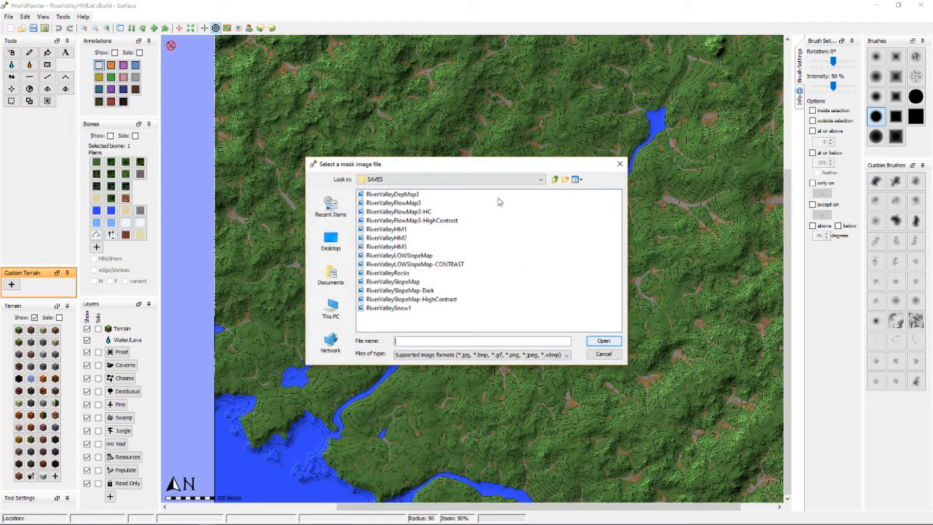
click(401, 211)
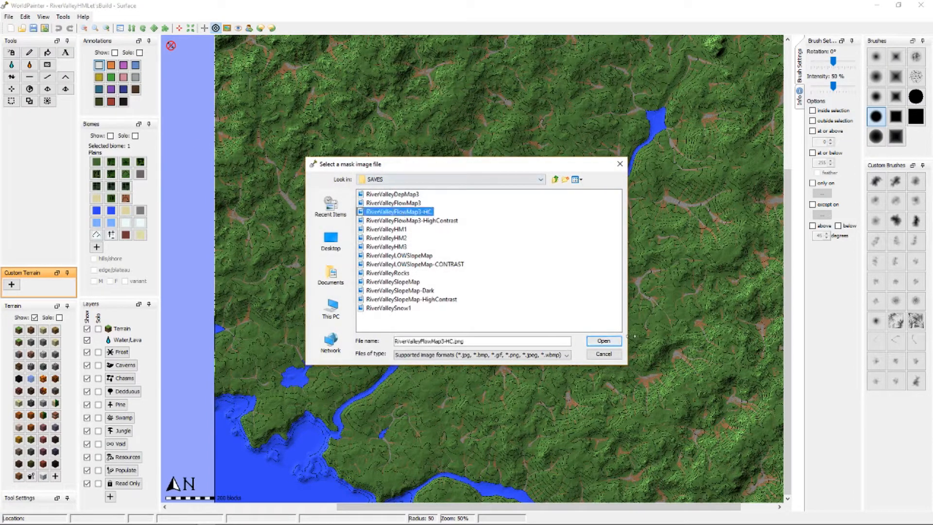
click(603, 341)
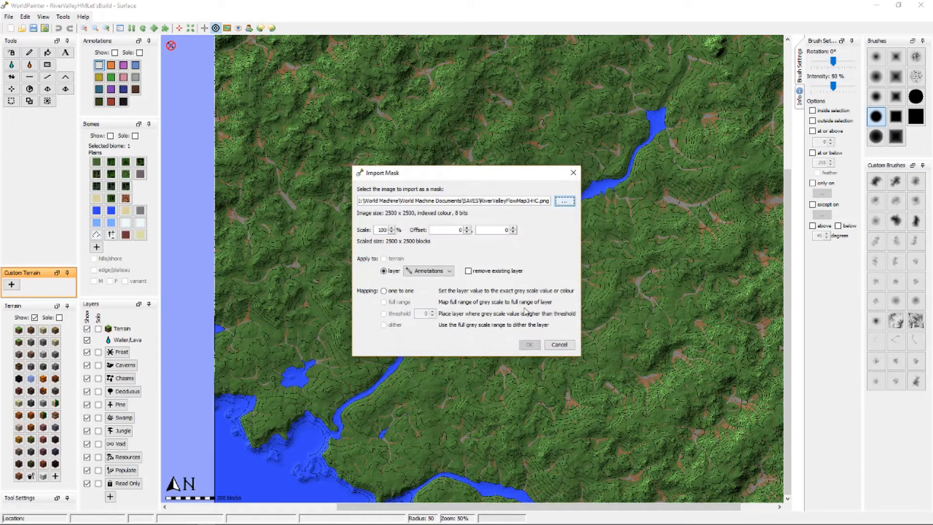
Import the mask onto the Annotations layer with one-to-one mapping, removing the existing layer.
click(469, 271)
click(394, 292)
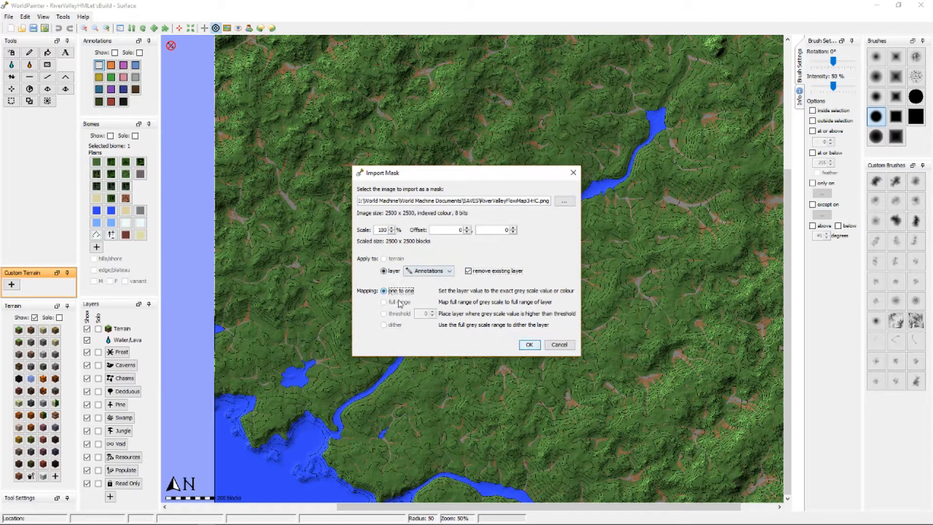
click(529, 345)
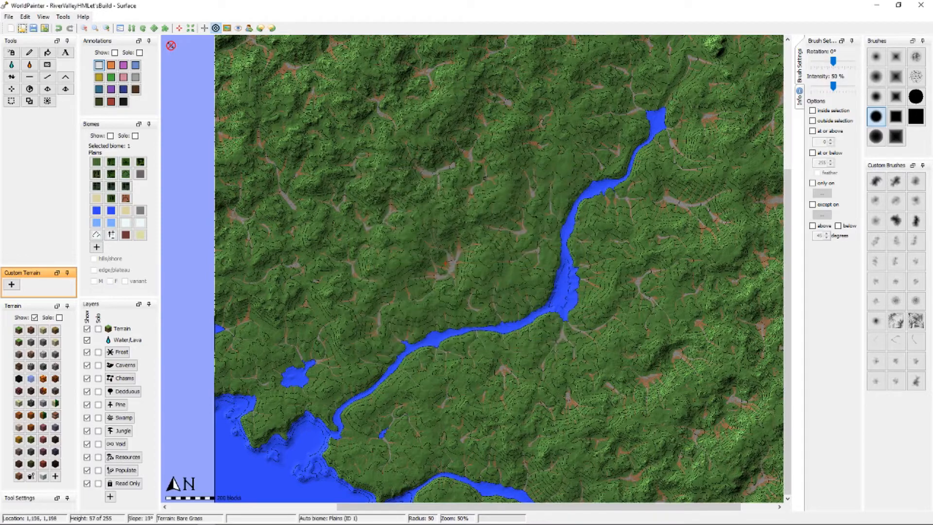
Show the annotations on the map.
middle_drag(464, 289, 389, 226)
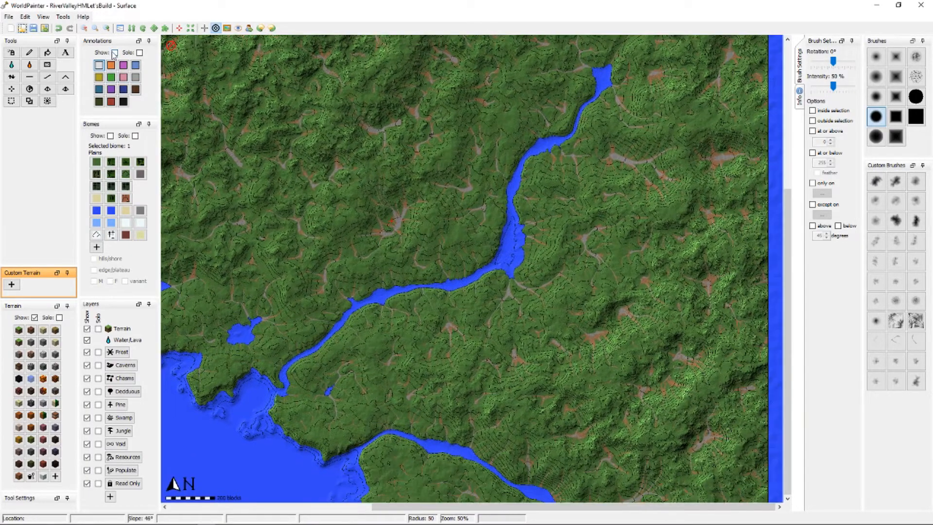
click(115, 52)
Examine the imported flow map annotations along the river, tributaries and surrounding hills at several magnifications.
middle_drag(457, 202, 479, 308)
scroll(508, 194, up, 2)
scroll(476, 294, up, 3)
middle_drag(498, 216, 455, 285)
scroll(508, 275, up, 1)
scroll(462, 265, down, 2)
middle_drag(504, 194, 475, 273)
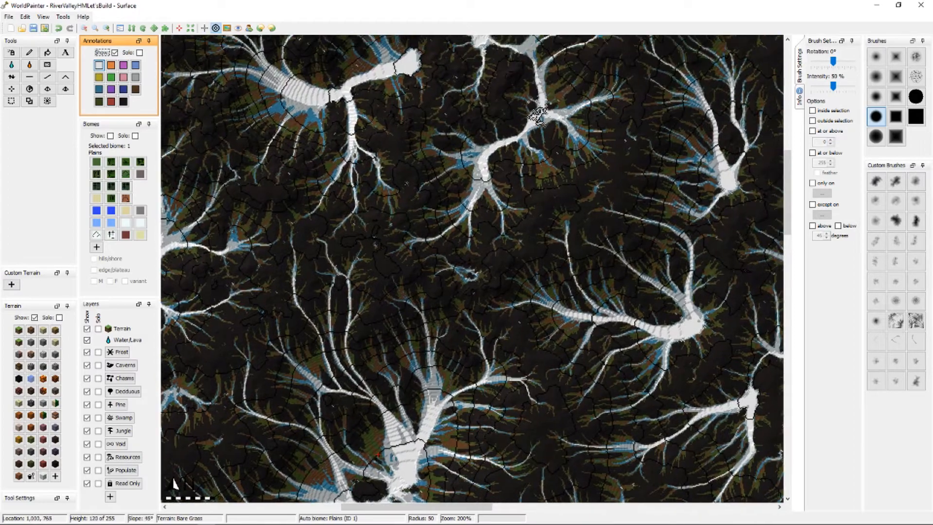
middle_drag(445, 187, 546, 312)
scroll(492, 275, down, 1)
middle_drag(492, 275, 384, 185)
scroll(528, 315, down, 1)
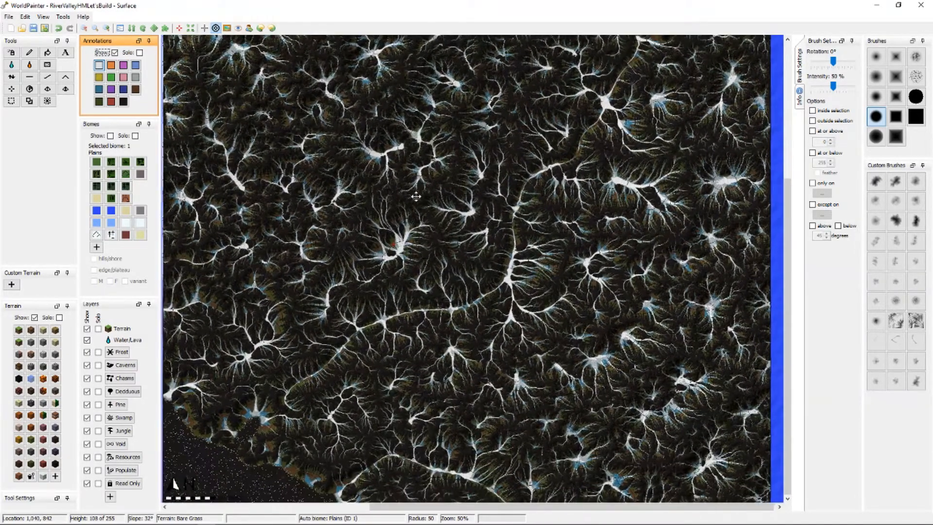
middle_drag(394, 276, 420, 234)
scroll(471, 272, up, 2)
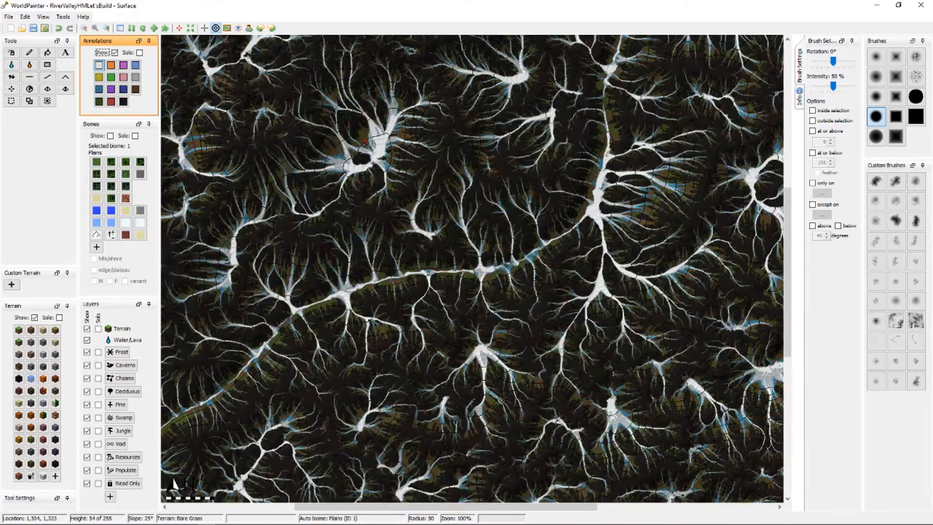
middle_drag(525, 287, 363, 347)
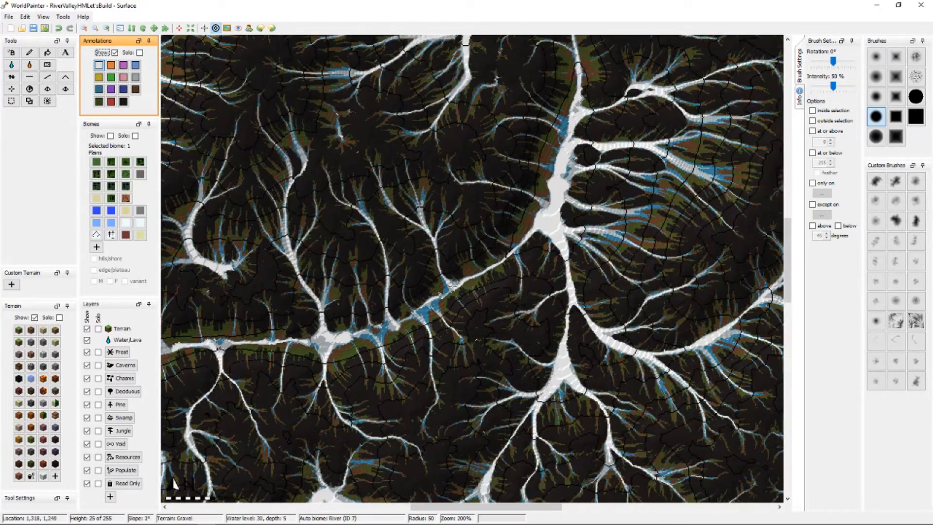
middle_drag(238, 186, 480, 293)
scroll(373, 221, down, 1)
middle_drag(443, 240, 563, 345)
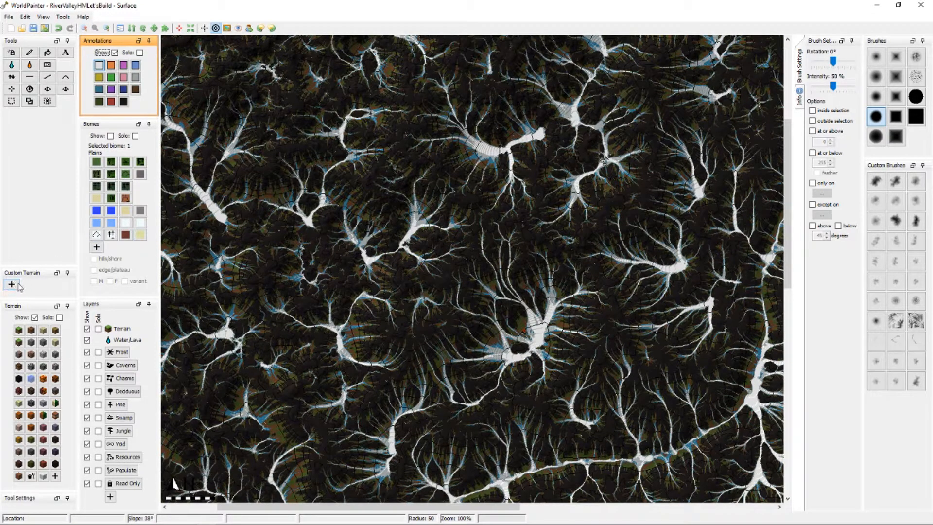
click(57, 480)
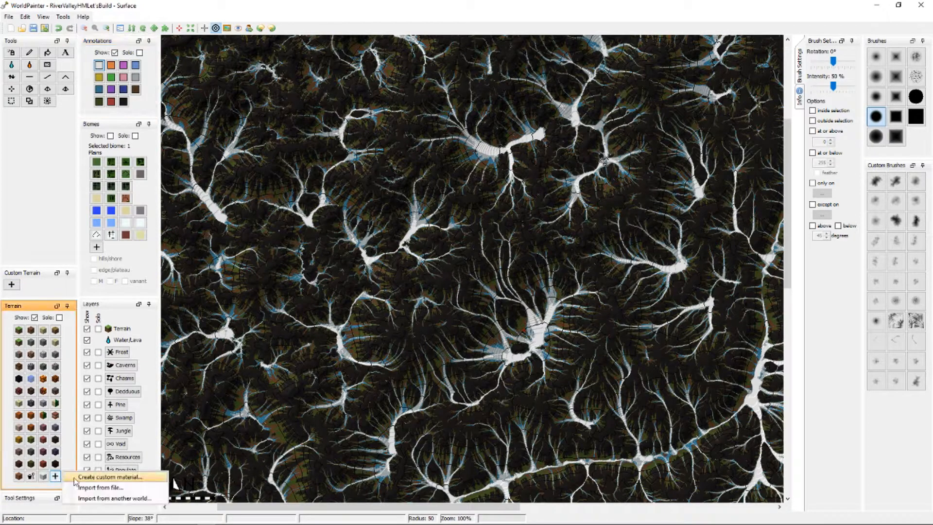
click(99, 477)
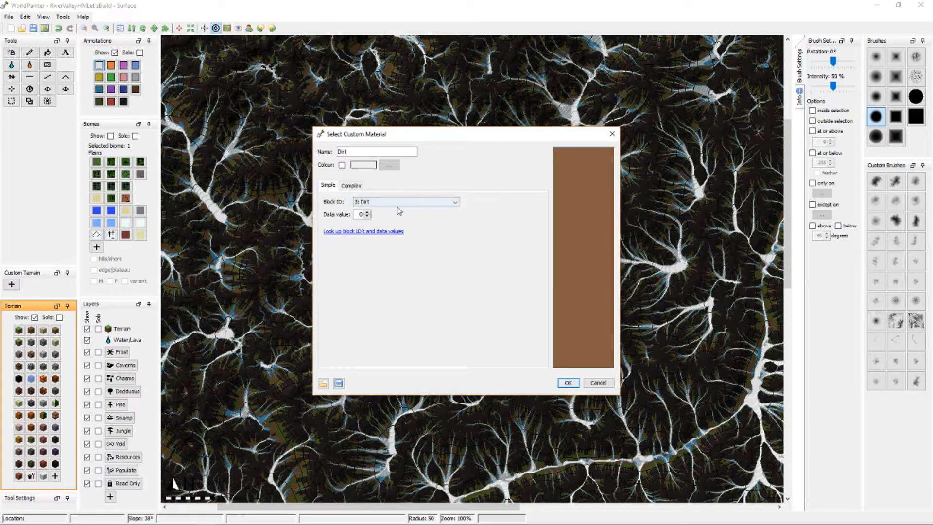
click(355, 188)
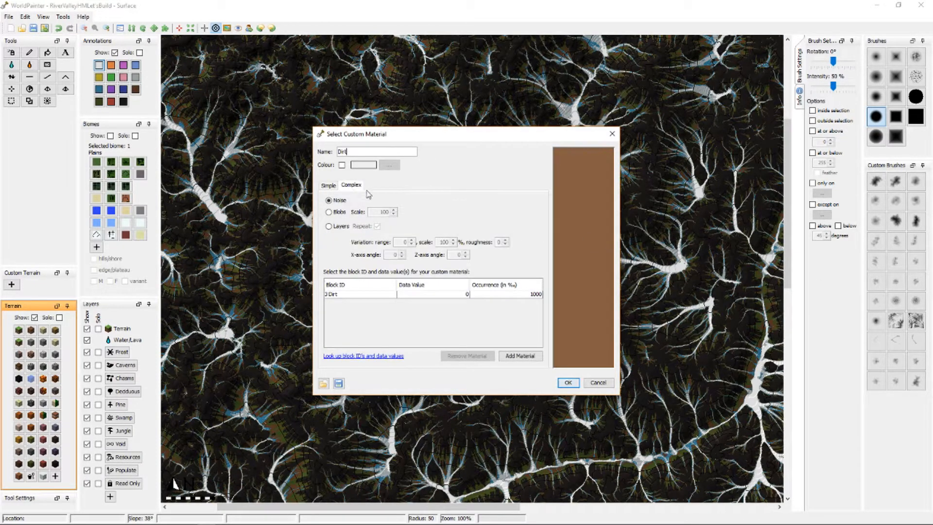
double_click(358, 151)
text(Center Flowmap - White)
click(384, 295)
click(518, 358)
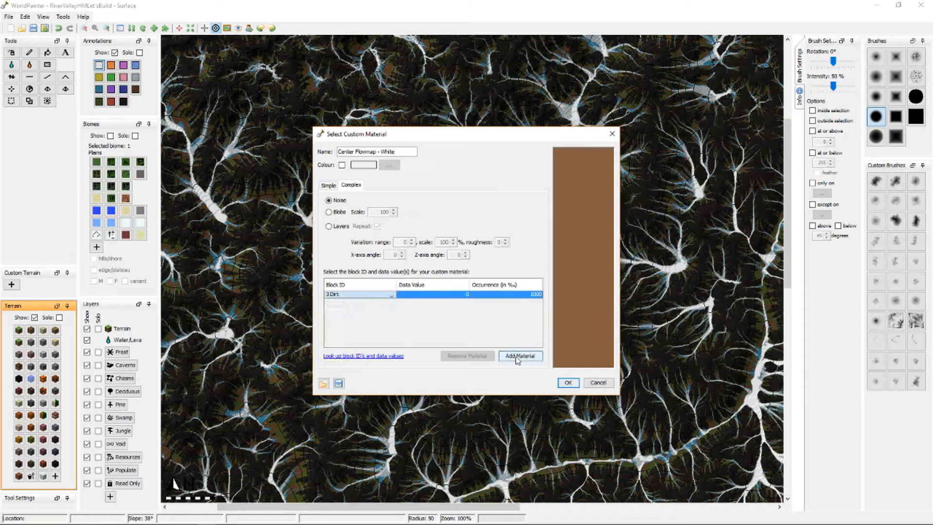
click(517, 359)
click(517, 358)
click(518, 359)
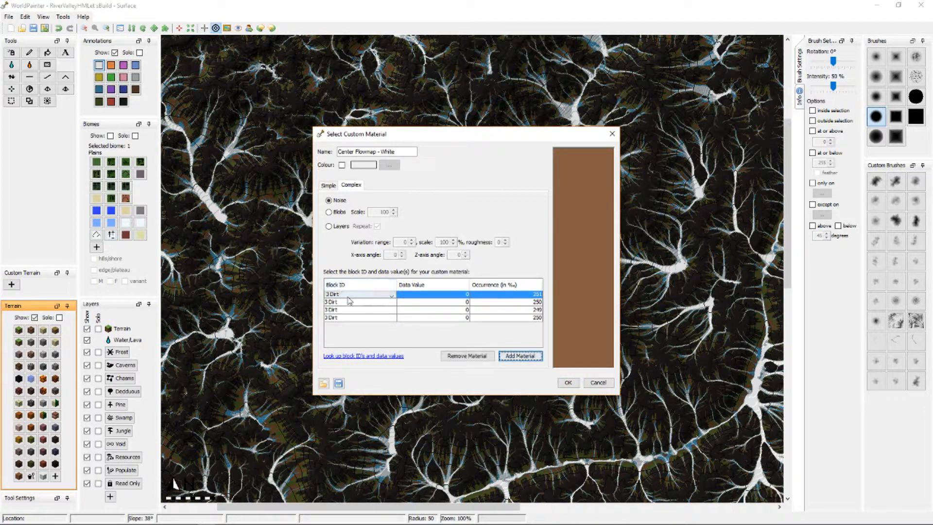
click(347, 296)
scroll(347, 330, down, 2)
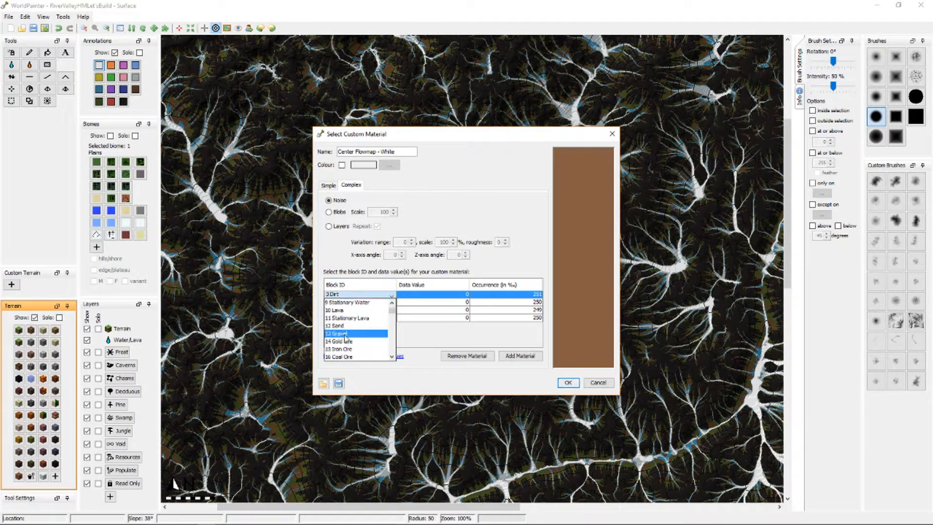
click(346, 337)
click(360, 302)
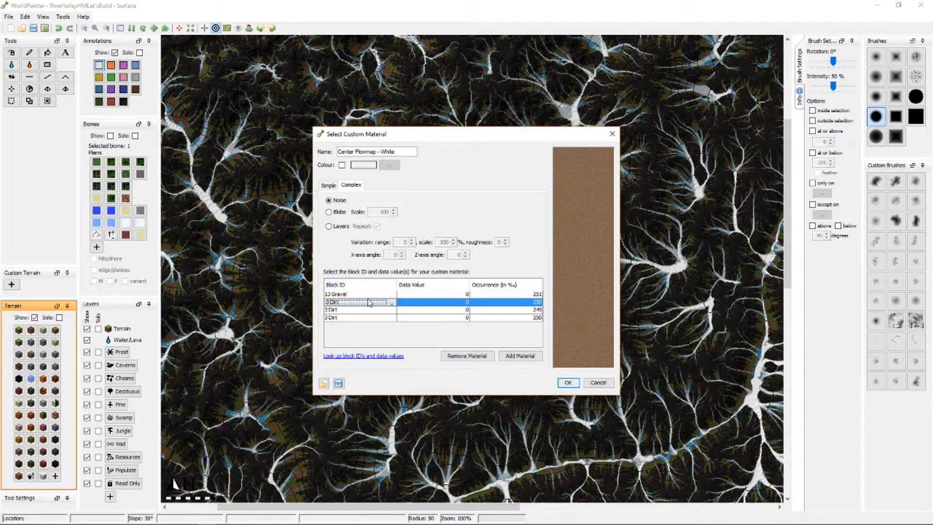
click(372, 302)
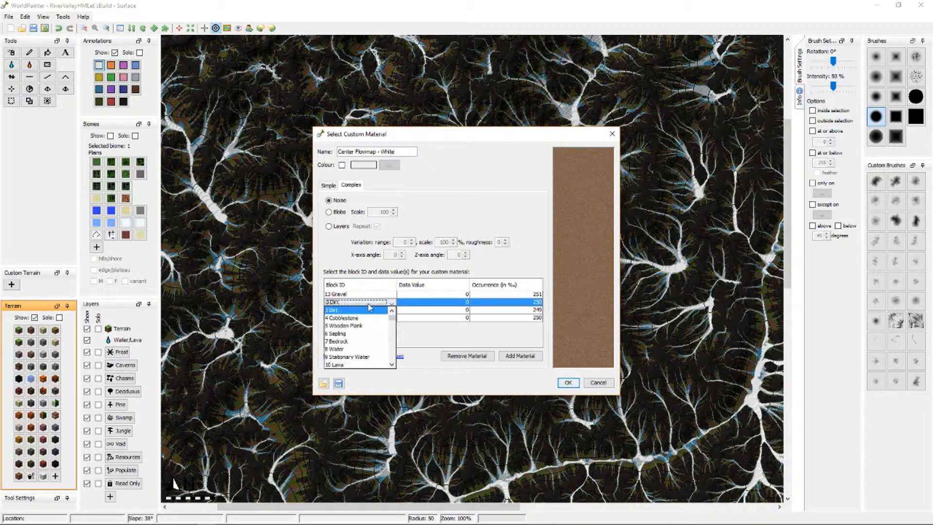
text(137 Command Block)
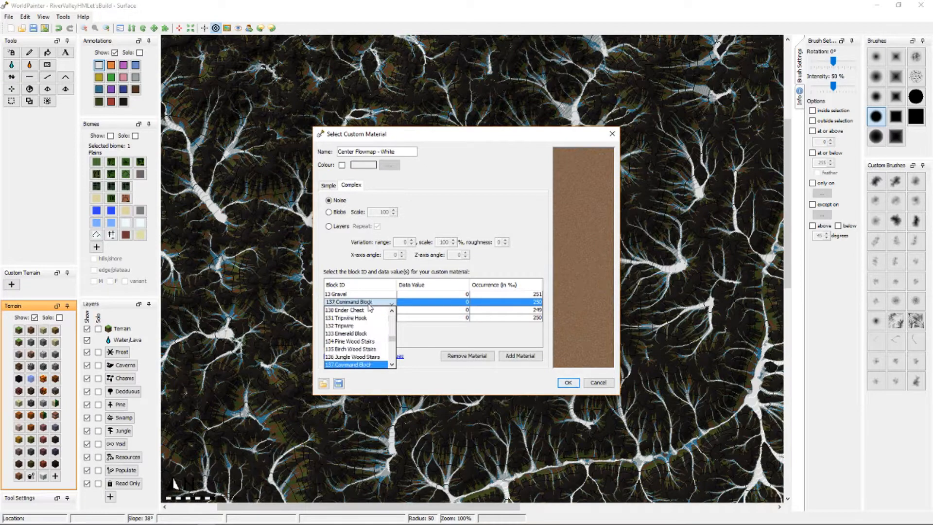
scroll(384, 323, down, 5)
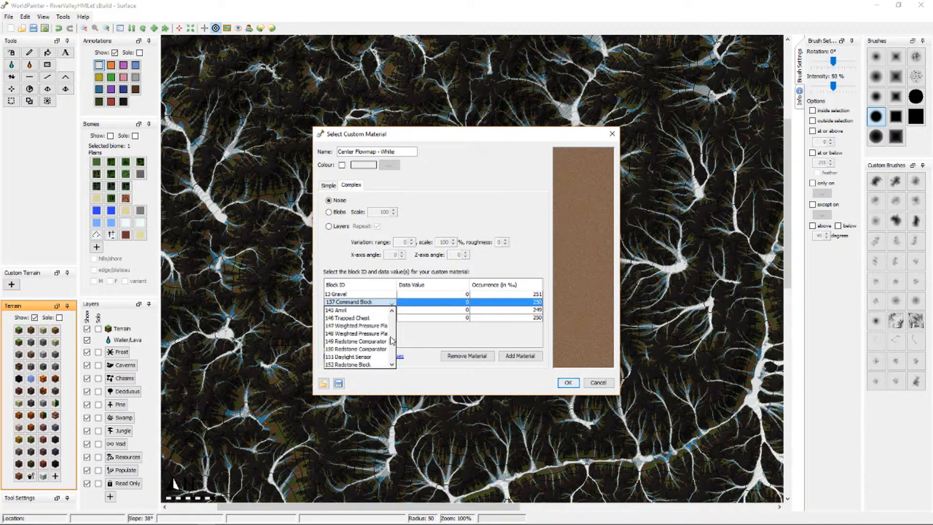
drag(391, 343, 393, 362)
click(600, 382)
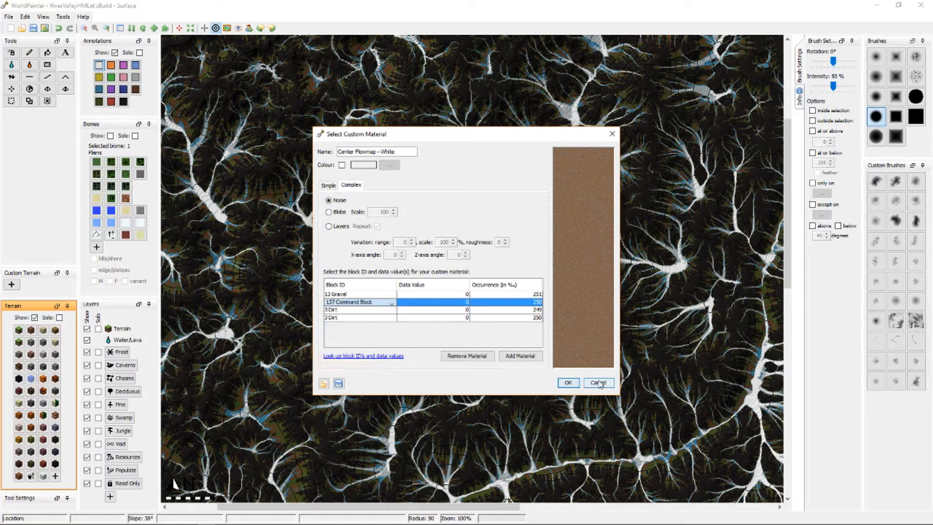
click(600, 382)
Enable extended block IDs for the world.
click(25, 16)
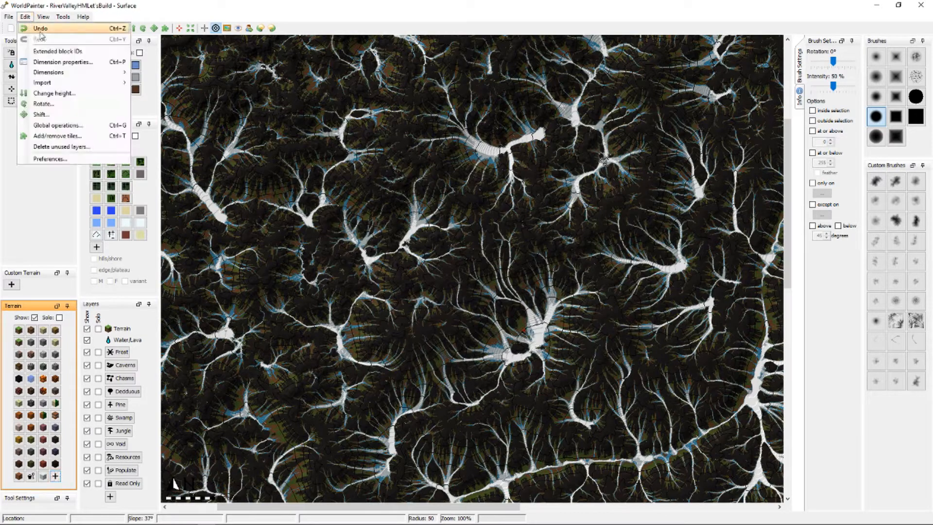
click(57, 51)
click(25, 16)
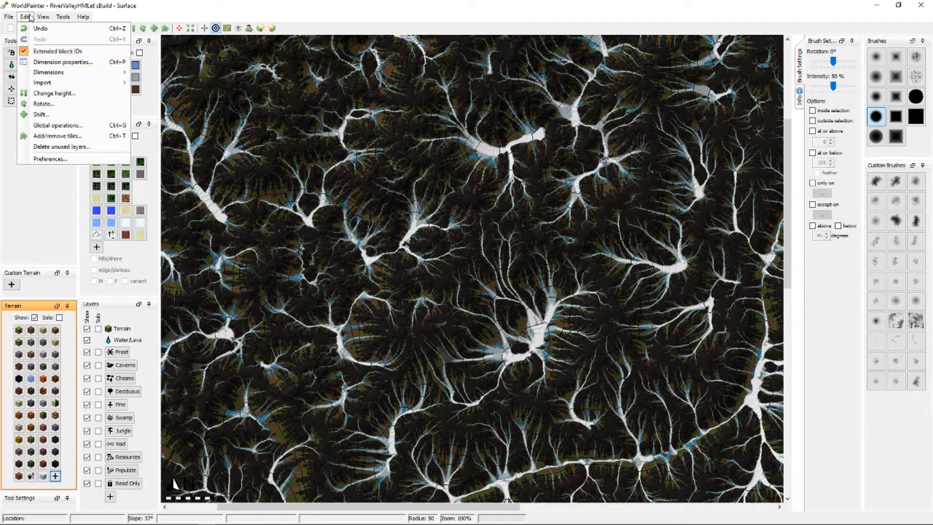
Create a new complex custom terrain material and name it "Flowmap - WHITE".
click(55, 476)
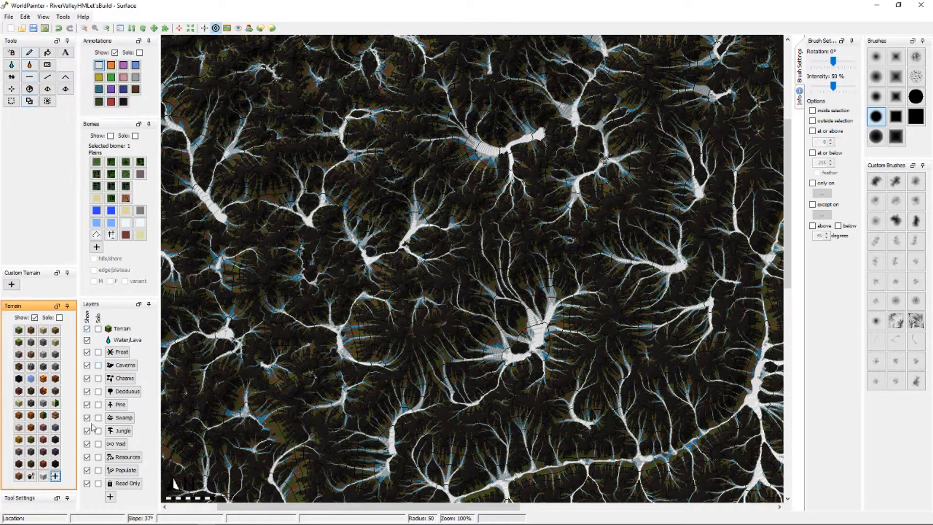
click(56, 477)
click(122, 477)
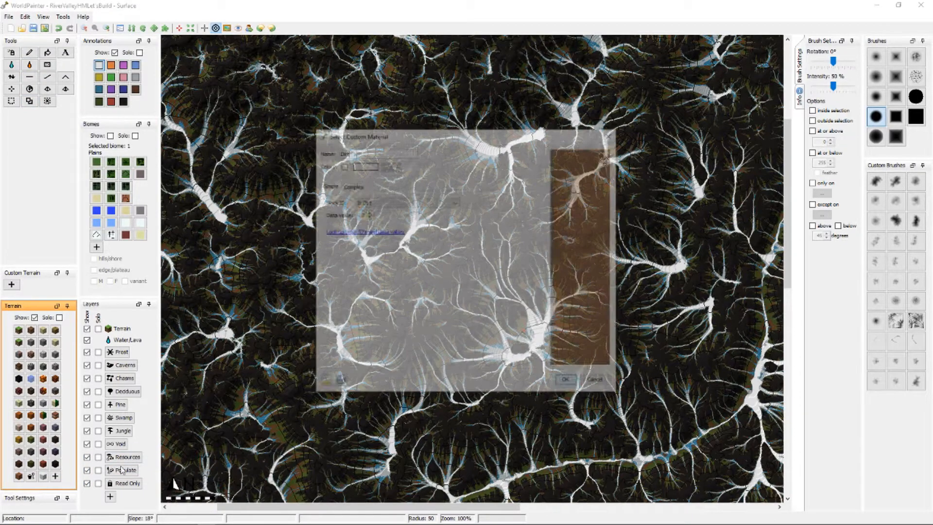
click(353, 186)
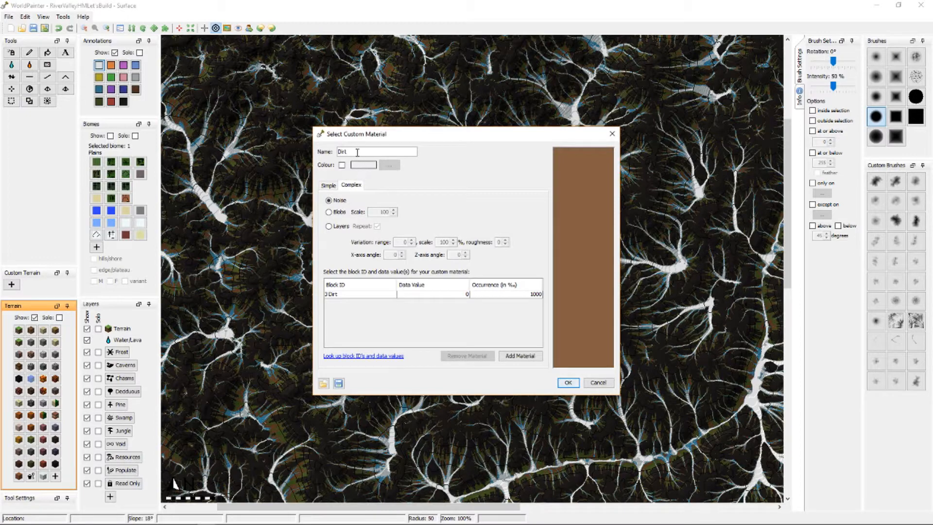
drag(358, 152, 315, 146)
text(Flo)
Add three more material rows to the custom material's block list.
click(517, 357)
click(517, 357)
click(517, 357)
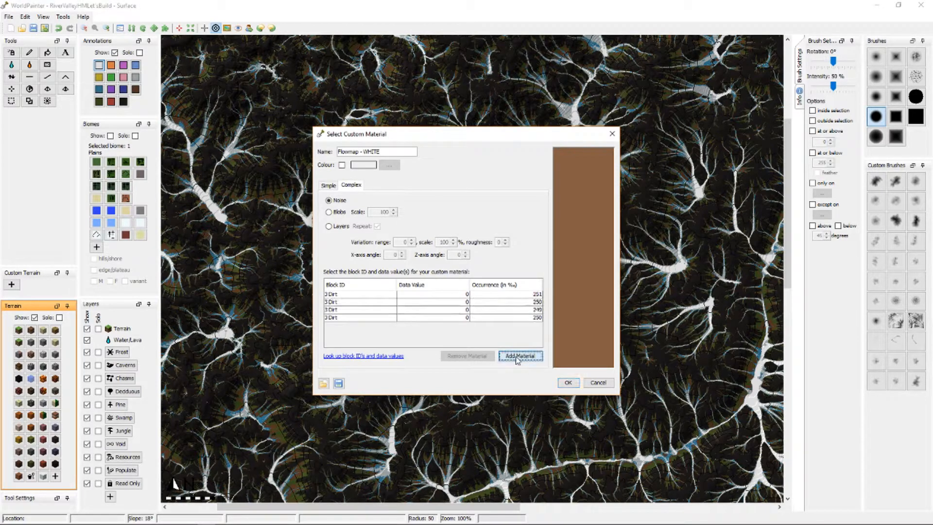
Set the block of the first material row to 13 Gravel.
click(355, 295)
key(1)
key(3)
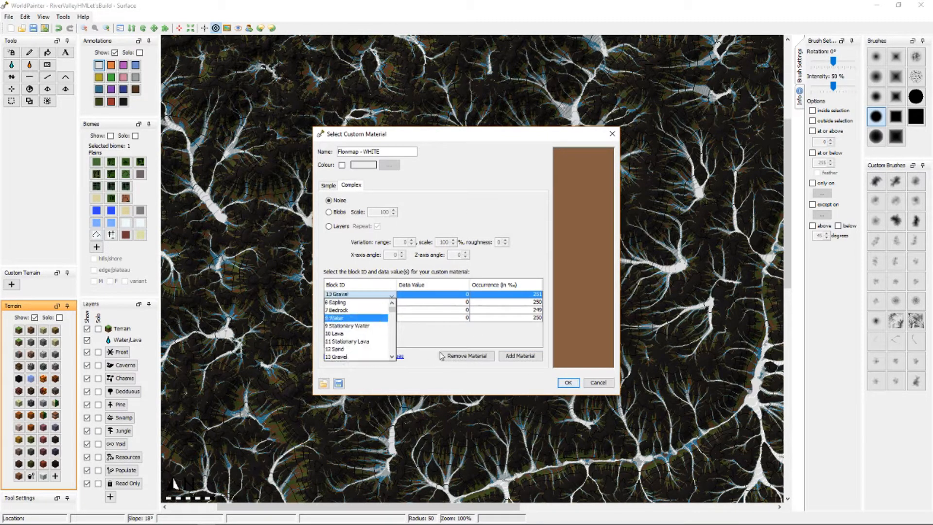
click(430, 333)
Set the second material row to block ID 1374 with data value 5.
click(373, 301)
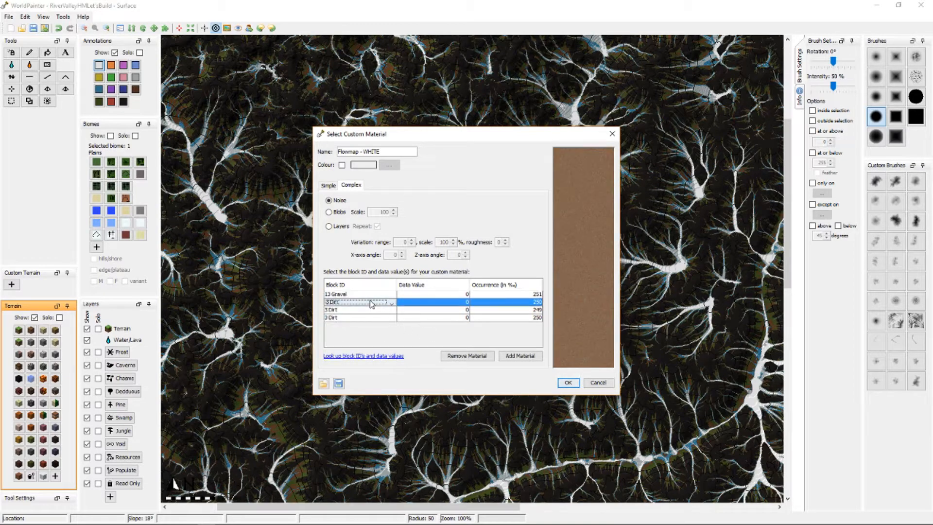
key(1)
key(3)
key(7)
key(4)
click(431, 303)
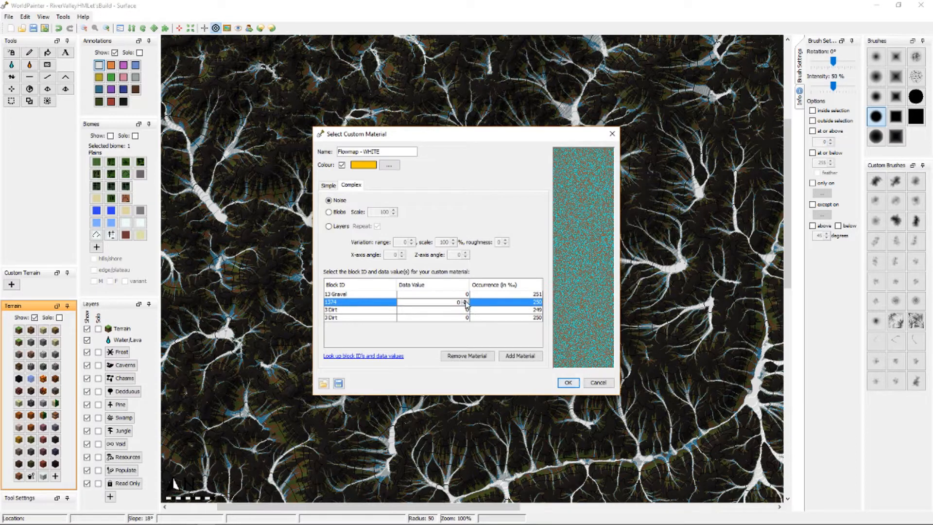
Set the third material row to block ID 1373 with data value 14.
click(433, 310)
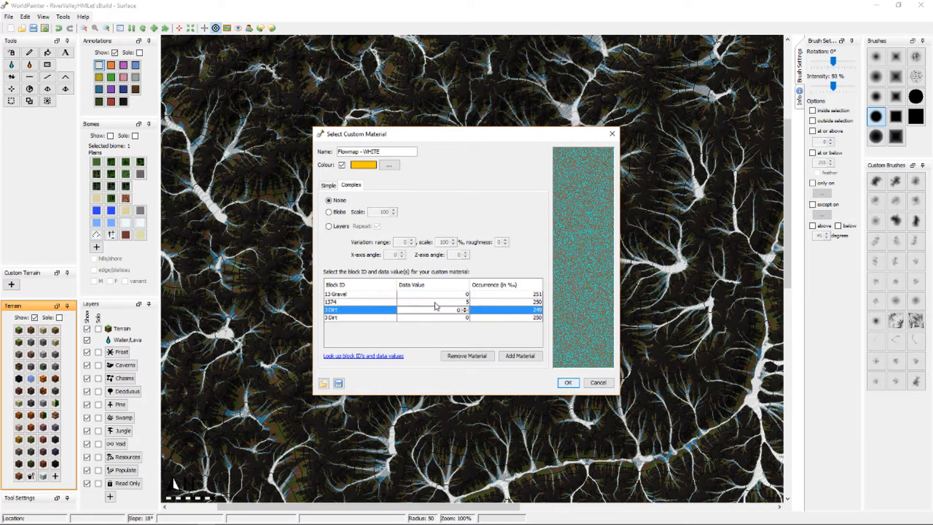
click(362, 310)
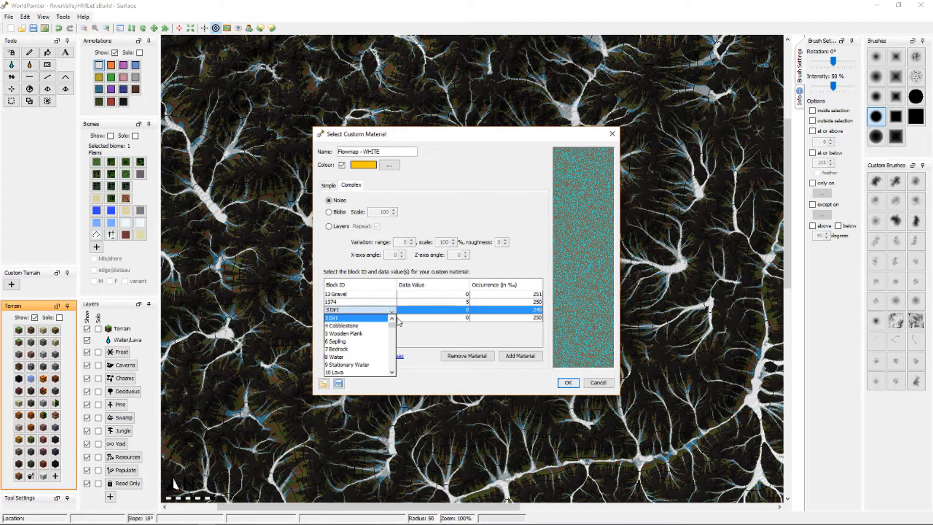
text(1373)
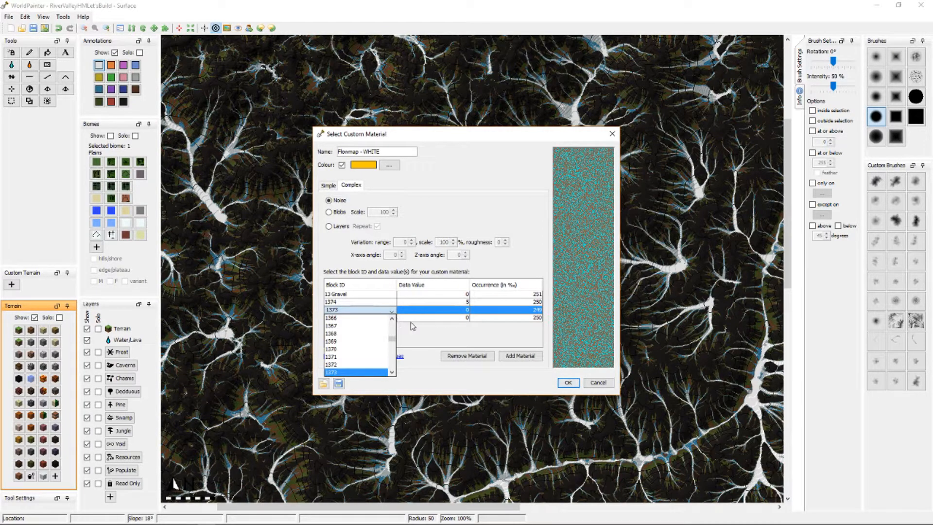
click(433, 329)
click(461, 311)
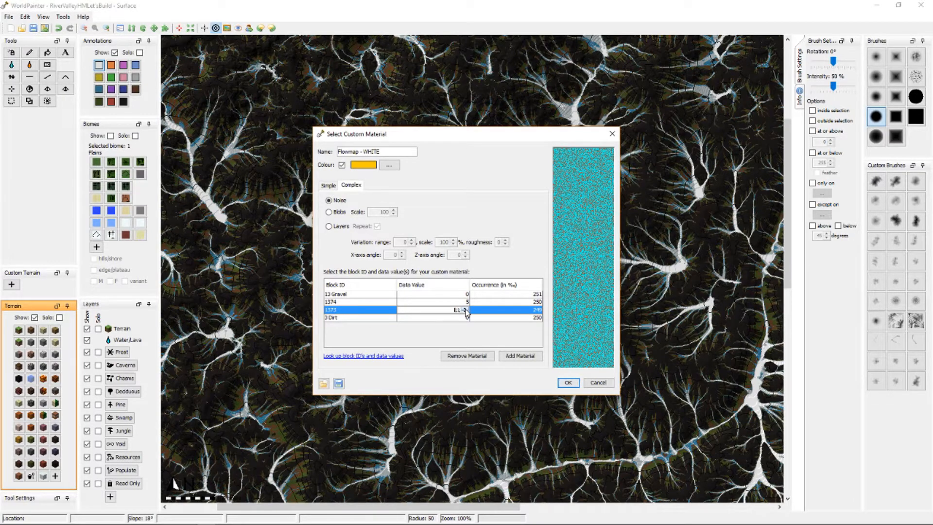
Set the fourth material row to block ID 1373 with data value 3.
click(335, 319)
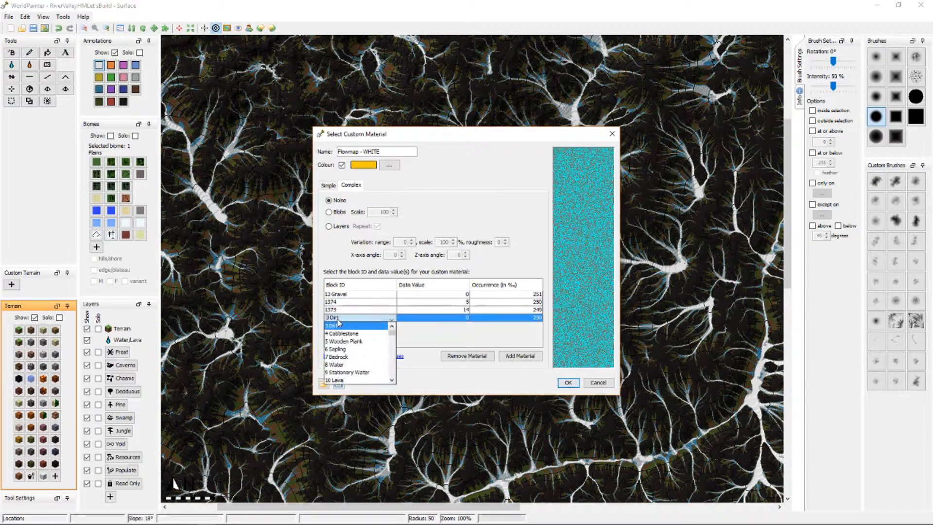
text(1373)
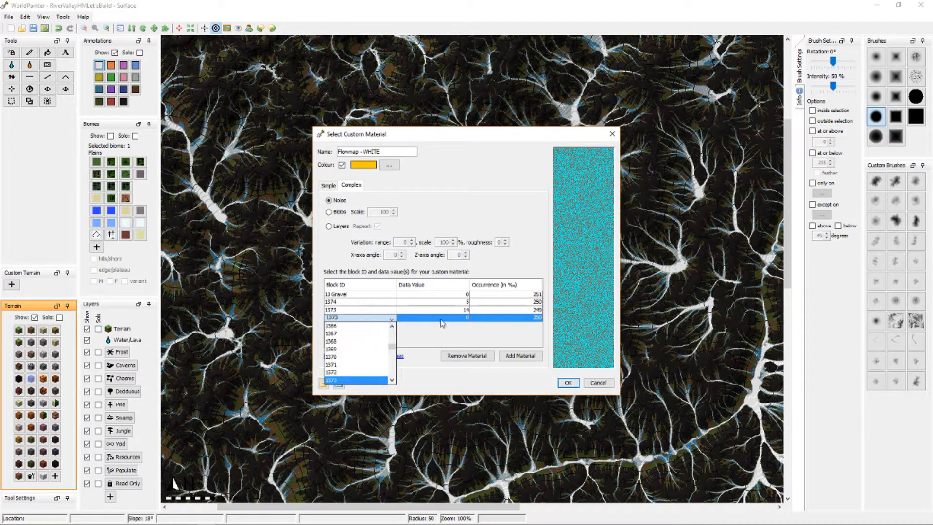
click(470, 317)
click(467, 317)
click(467, 316)
click(465, 316)
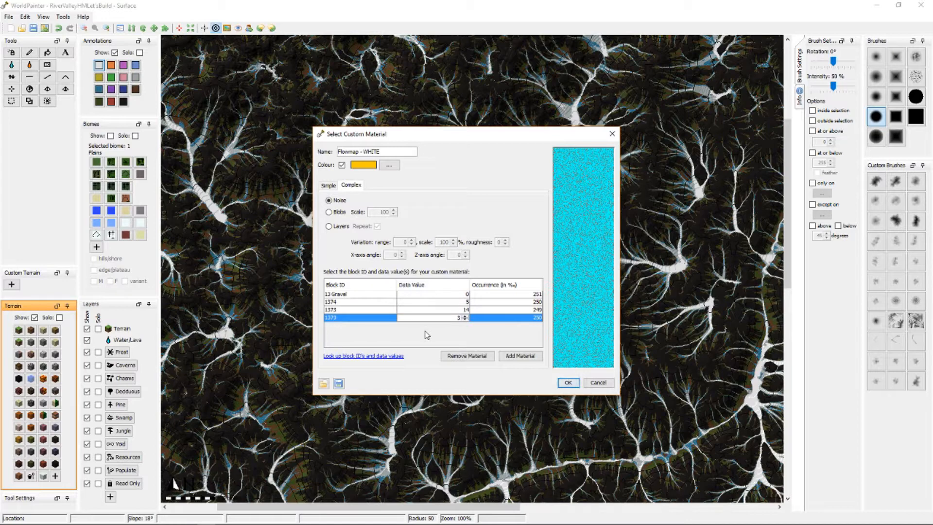
Set the occurrences to 415 for gravel, 110 for block 1374, 372 for the third row and 100 for the fourth row.
click(529, 294)
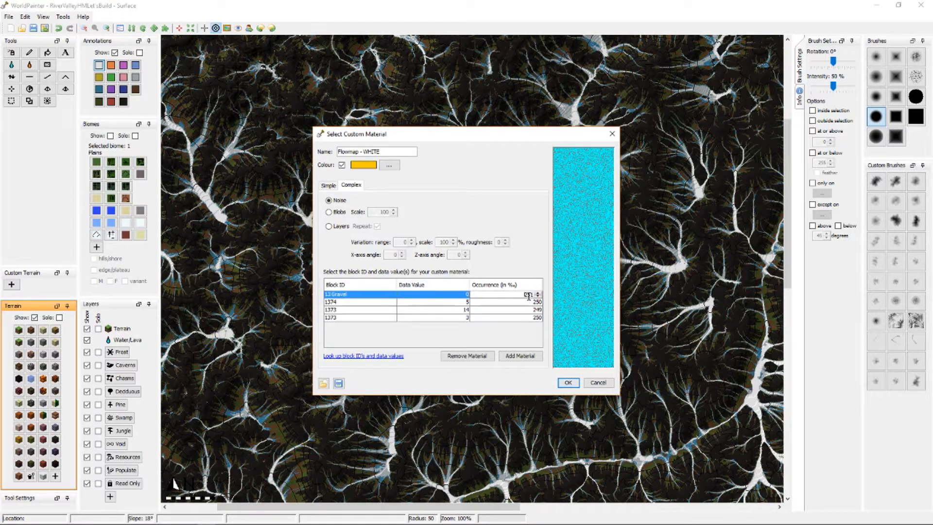
drag(524, 295, 534, 295)
text(415';)
click(537, 302)
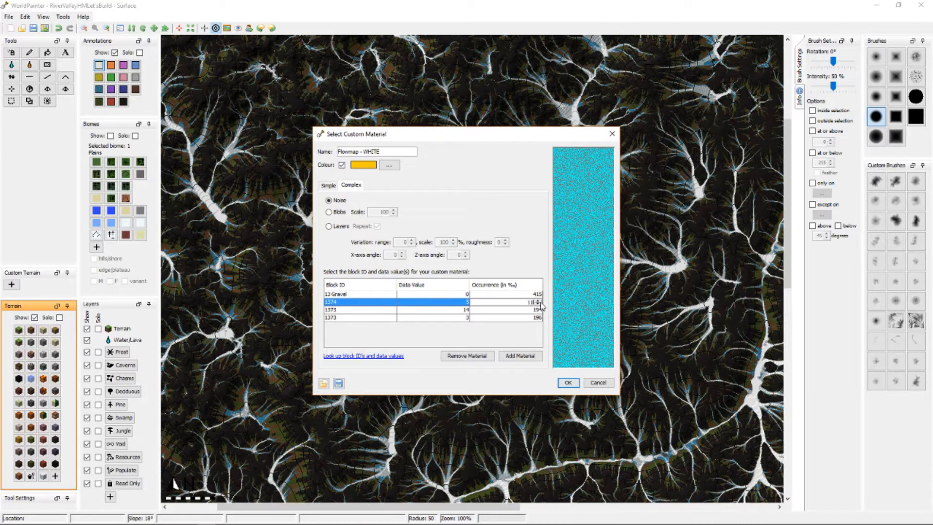
click(530, 310)
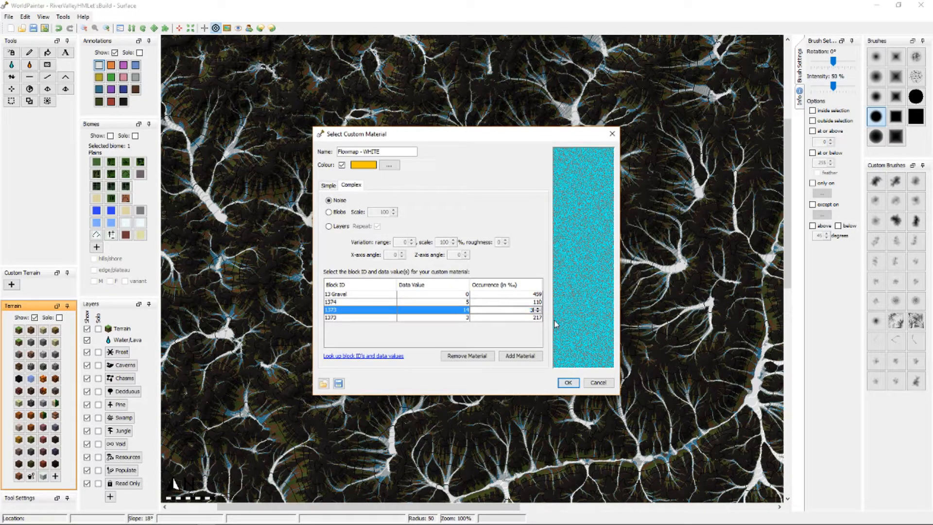
click(530, 317)
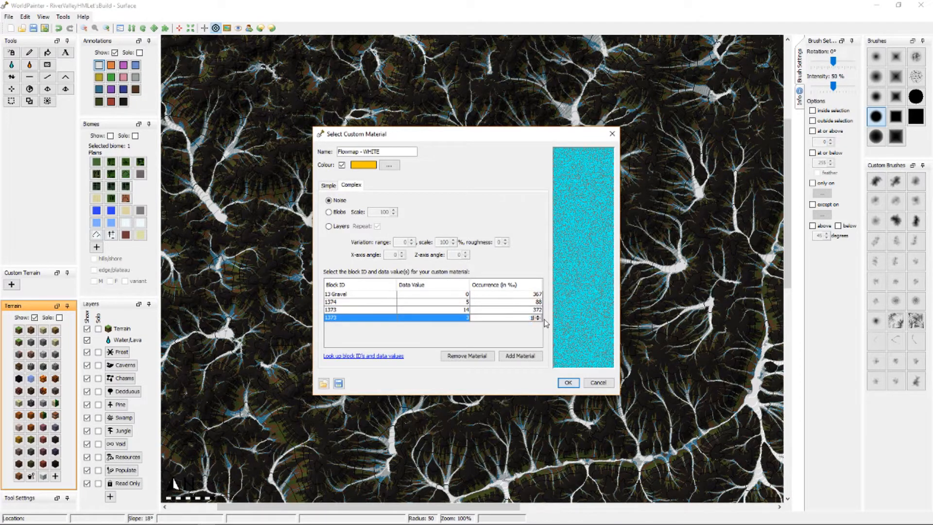
Rebalance the mix by setting the occurrence of gravel to 414 and of block 1373 with data value 14 to 374.
click(511, 311)
click(517, 296)
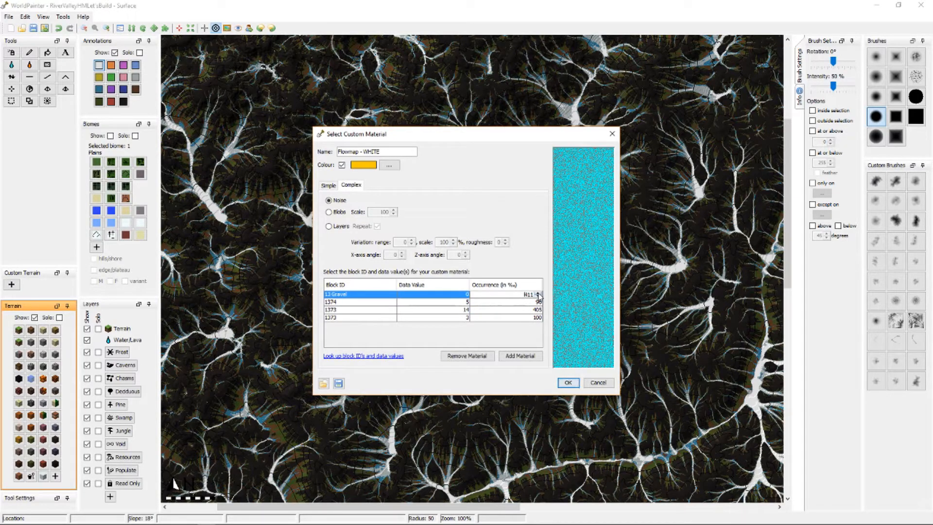
click(528, 310)
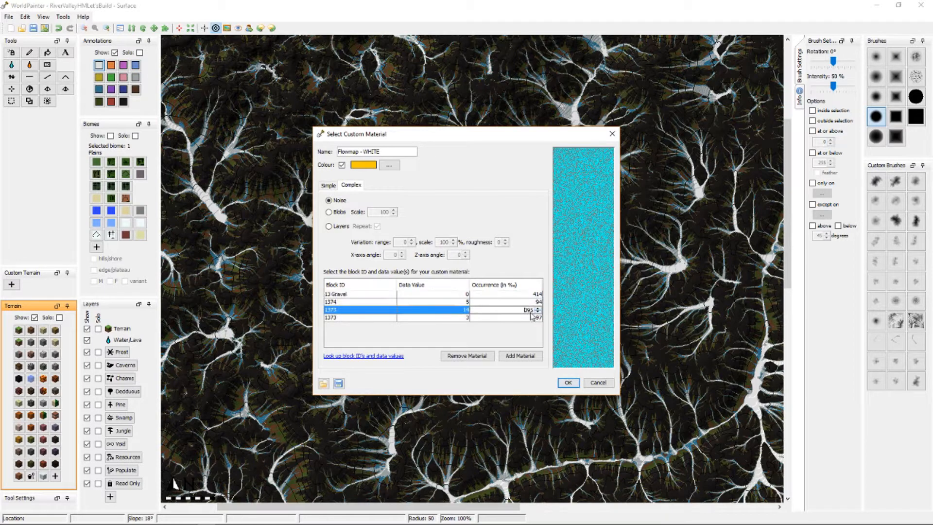
click(537, 312)
click(538, 311)
click(538, 312)
click(527, 318)
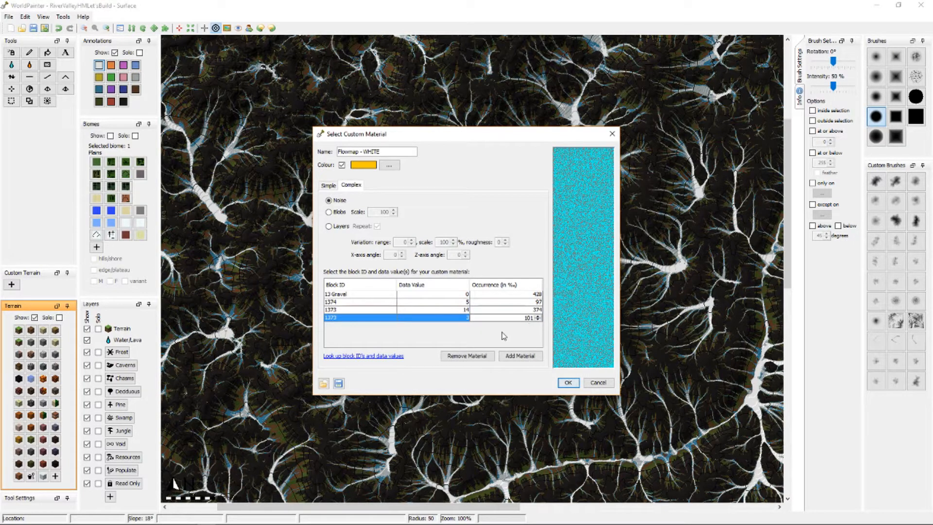
click(508, 310)
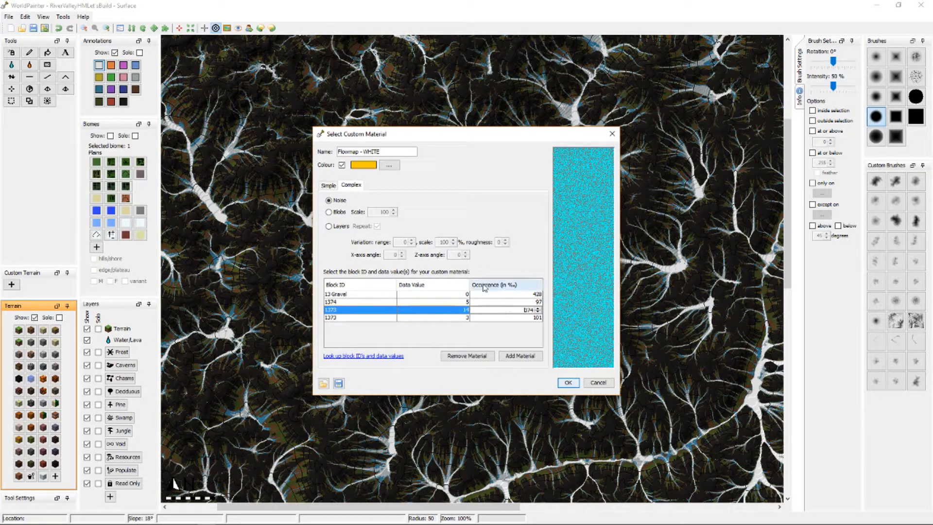
Set the display colour of the "Flowmap - WHITE" material to a dark grey swatch.
click(389, 166)
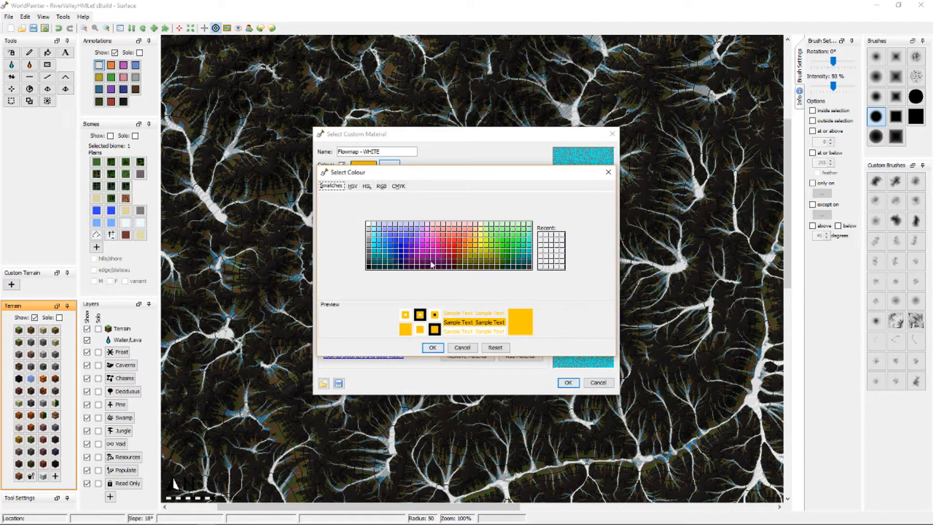
click(382, 267)
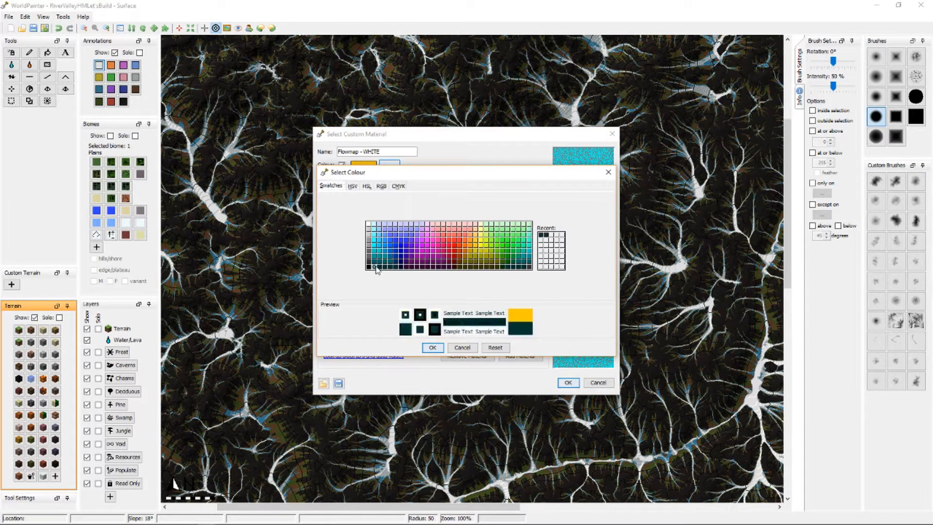
click(370, 256)
click(369, 244)
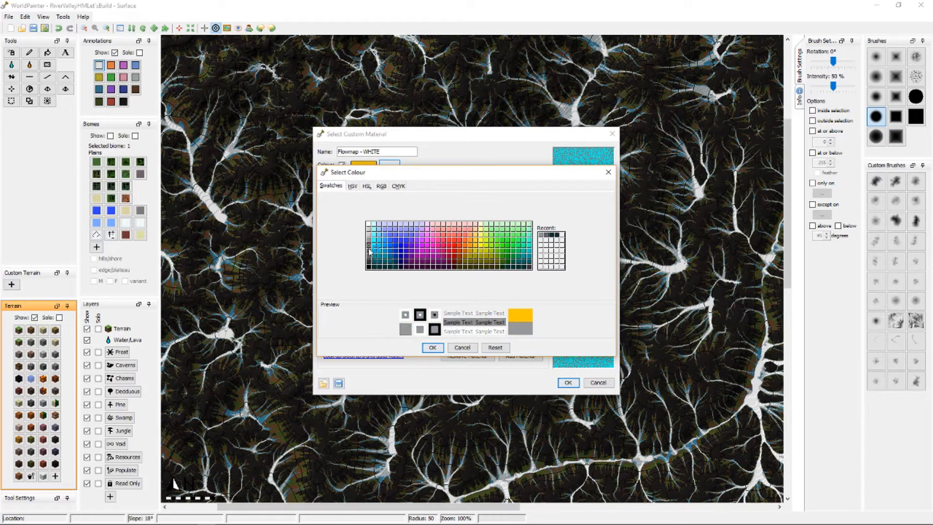
click(371, 263)
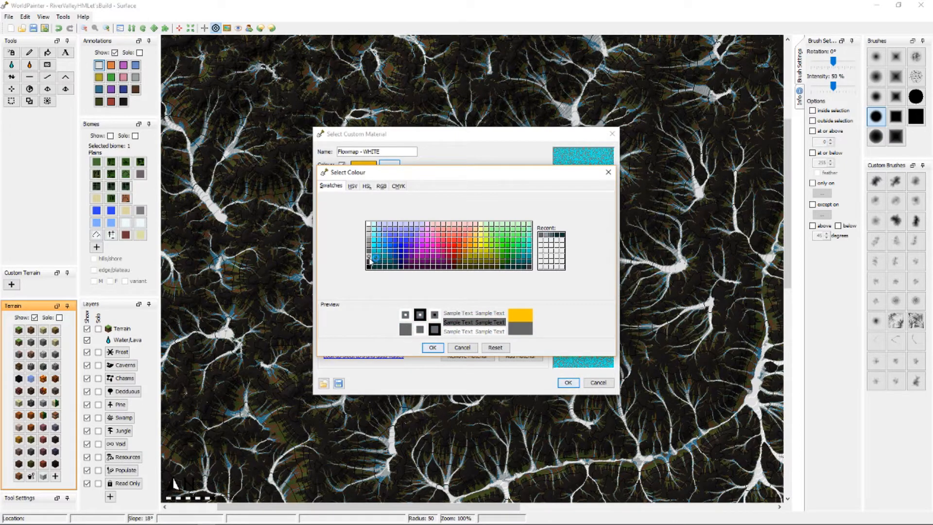
click(433, 347)
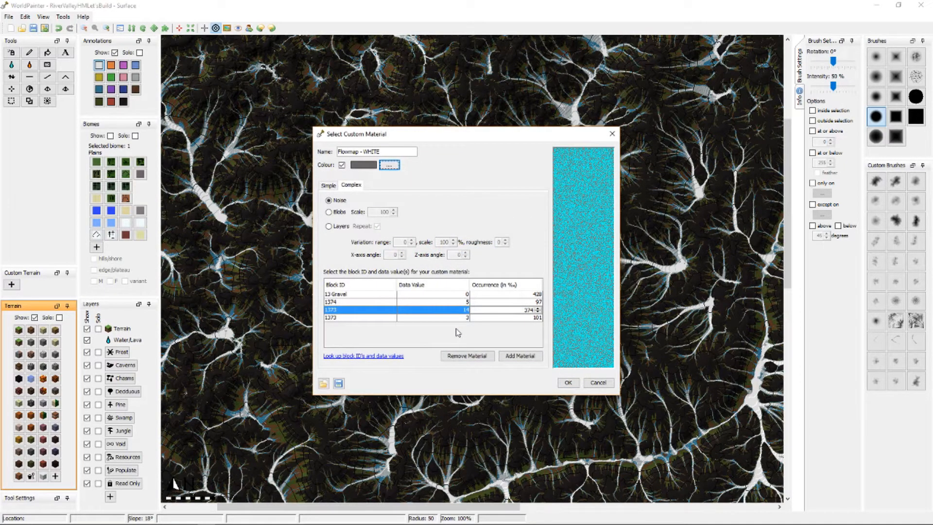
Change the material's display colour to bright red and save the "Flowmap - WHITE" custom material.
click(389, 164)
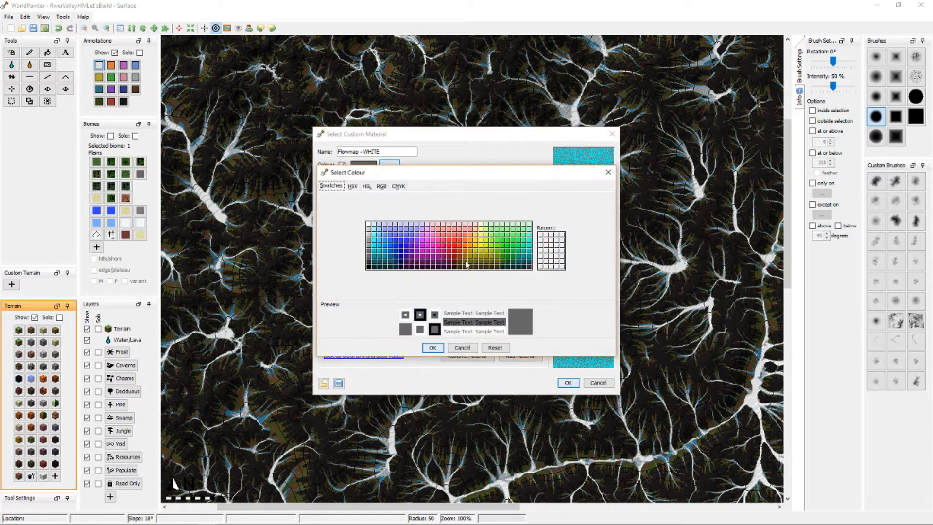
click(465, 264)
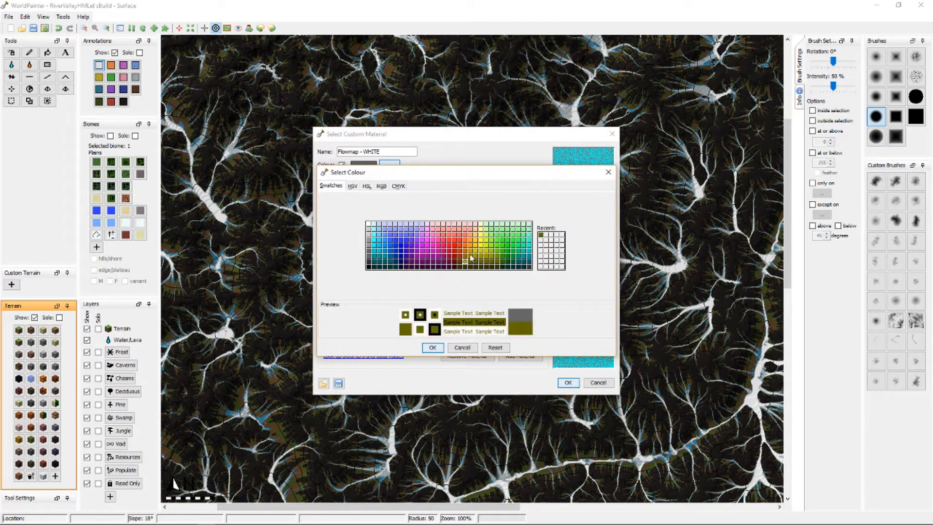
click(455, 251)
click(455, 241)
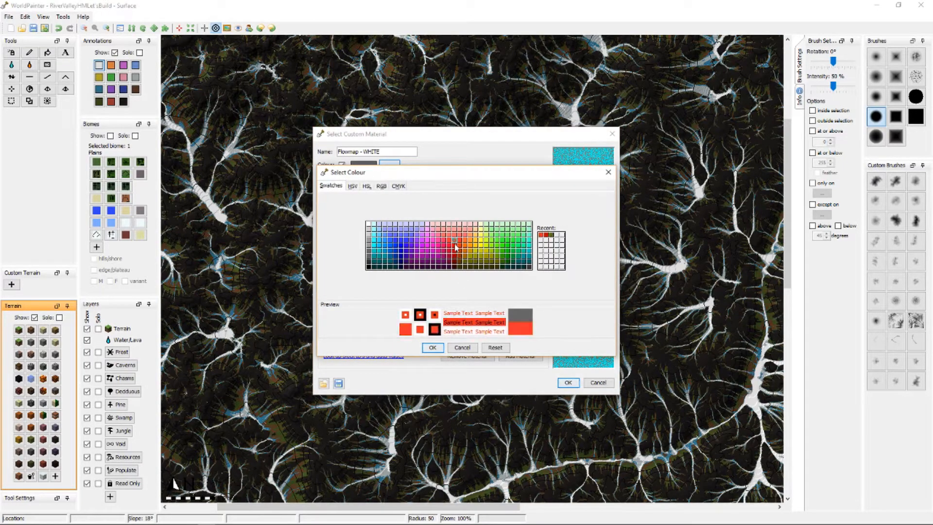
click(455, 245)
click(432, 348)
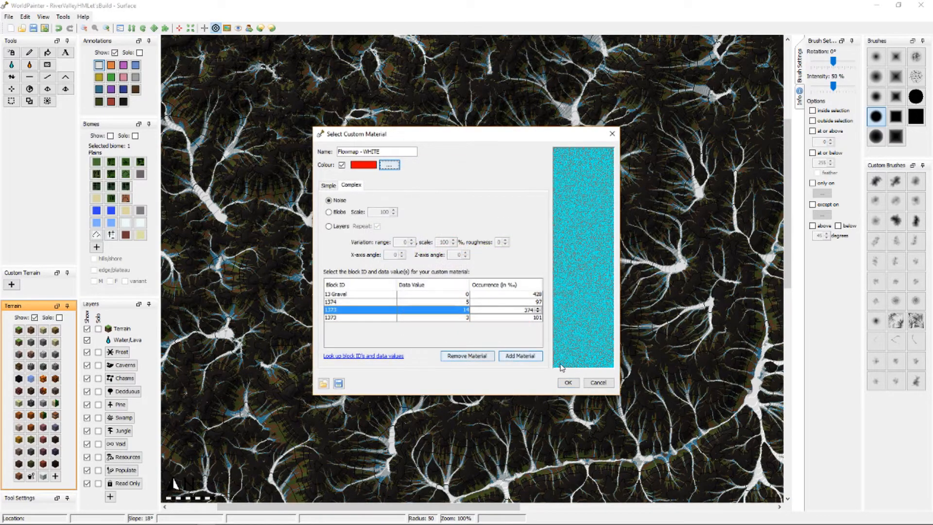
click(568, 382)
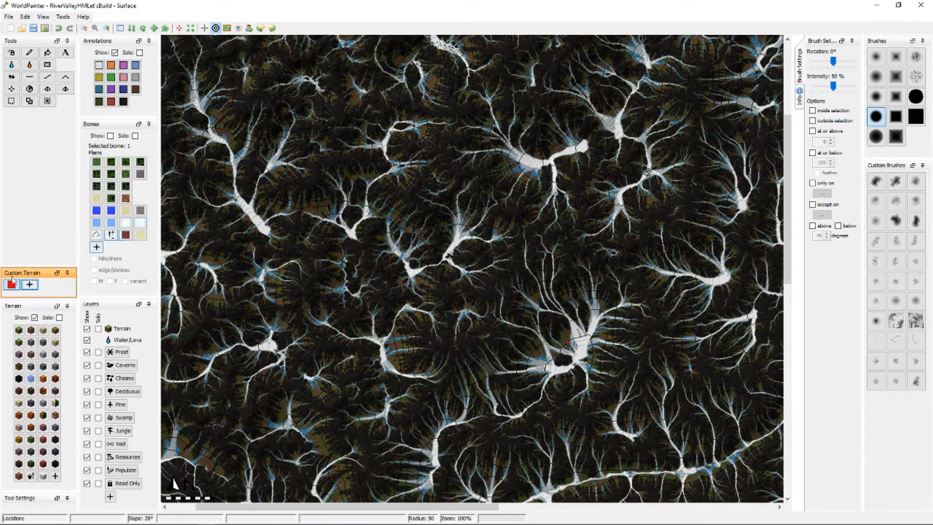
Create another complex custom terrain material and name it "Flowmap - GRAY".
click(29, 284)
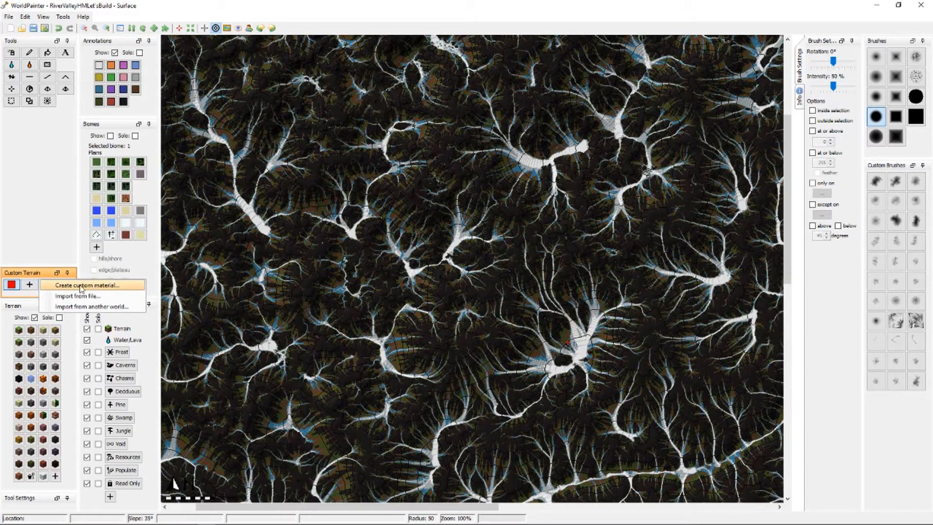
click(81, 286)
click(350, 185)
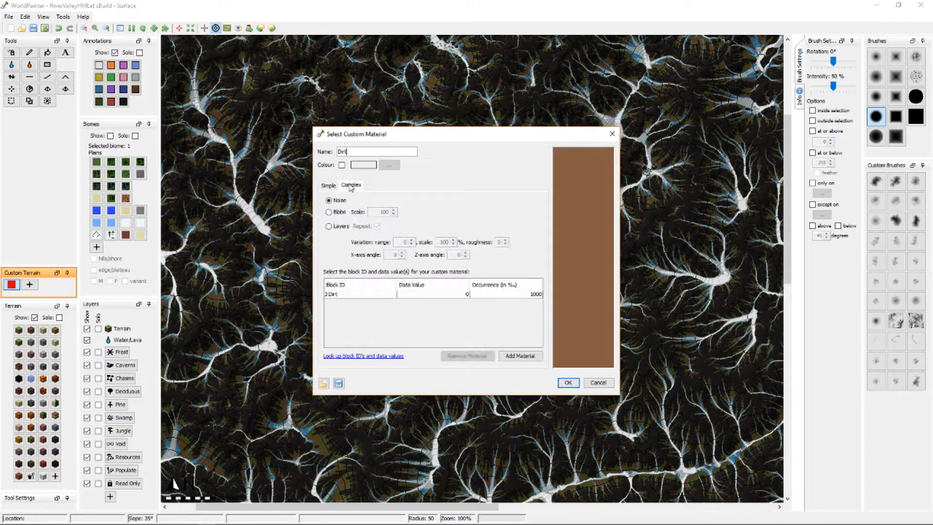
double_click(339, 152)
text(Flowmap - GRAY)
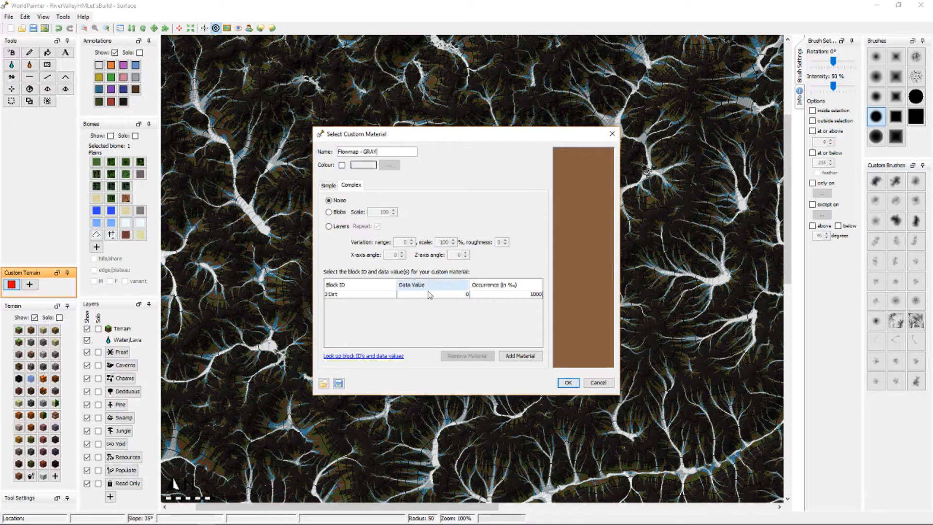
Add three more material rows to the "Flowmap - GRAY" block list.
click(519, 356)
click(519, 356)
click(518, 357)
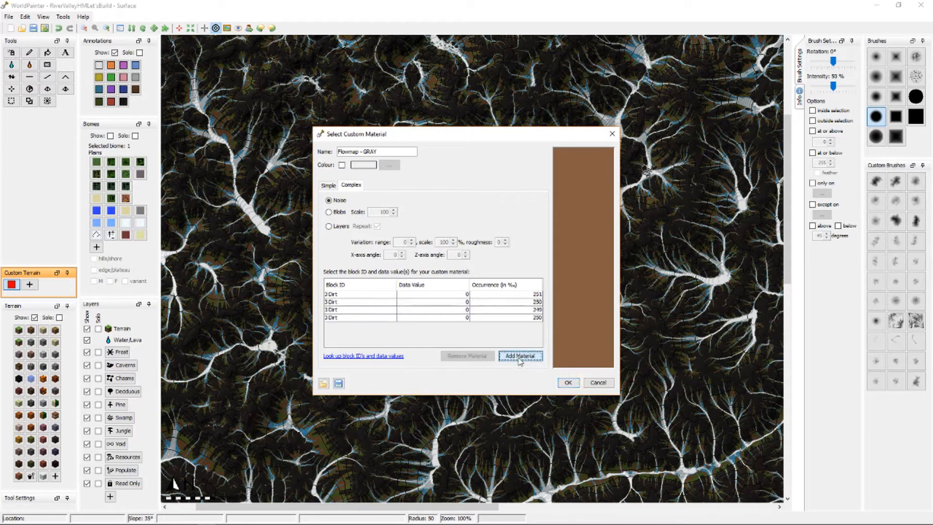
Set the block of the first "Flowmap - GRAY" material row to 2 Grass.
click(361, 295)
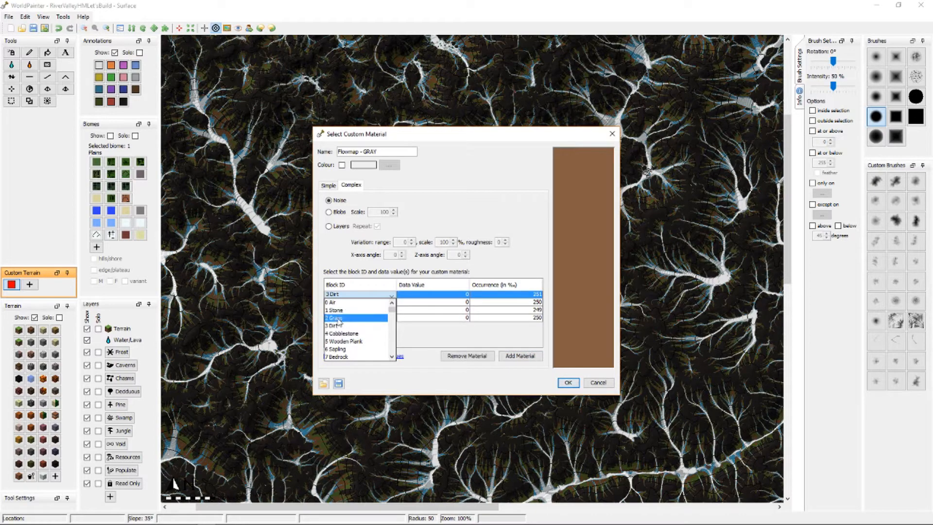
click(339, 319)
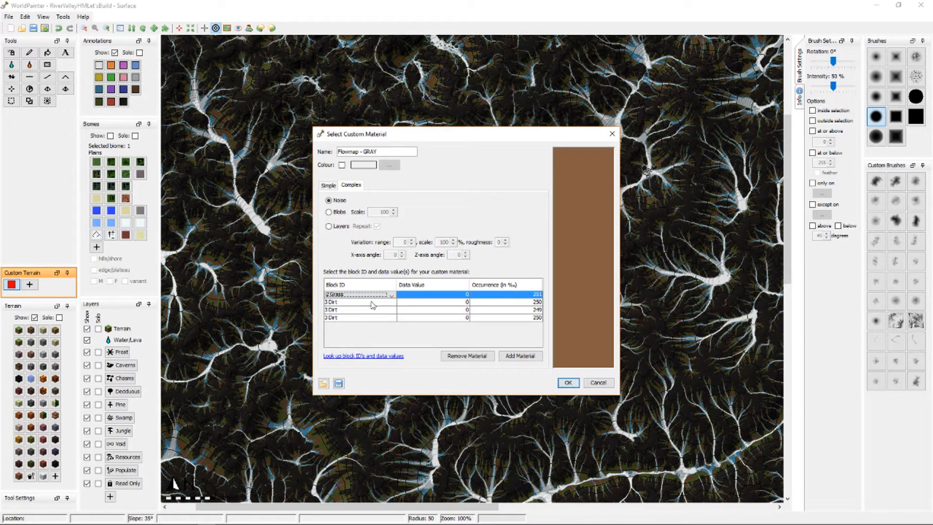
click(373, 303)
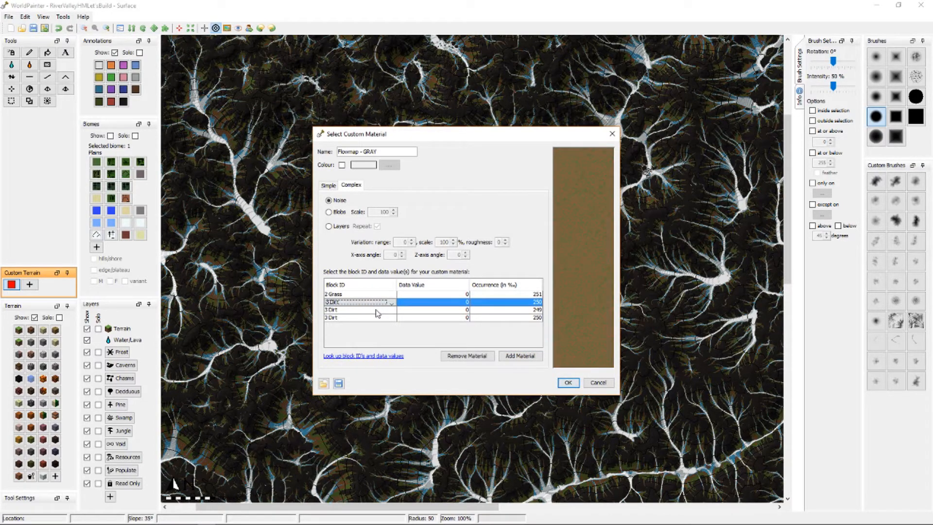
Set the remaining "Flowmap - GRAY" rows to blocks 1373, 1373 and 1374, with data values 15 and 3 for the two 1373 rows.
text(1373)
click(377, 311)
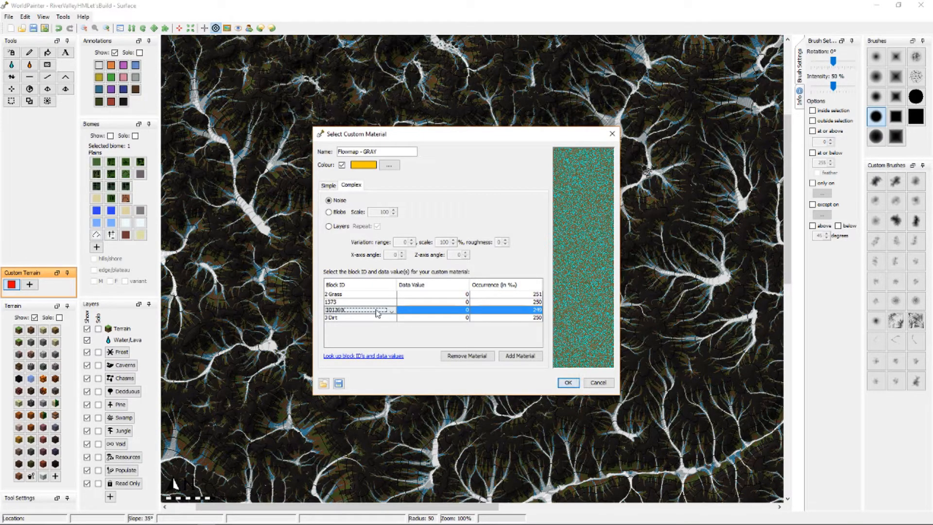
text(1373)
click(364, 318)
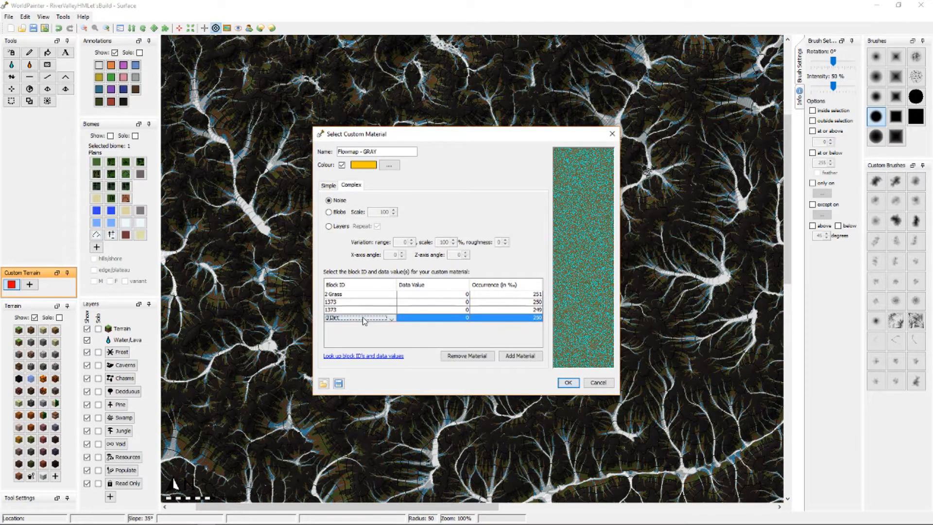
text(1373)
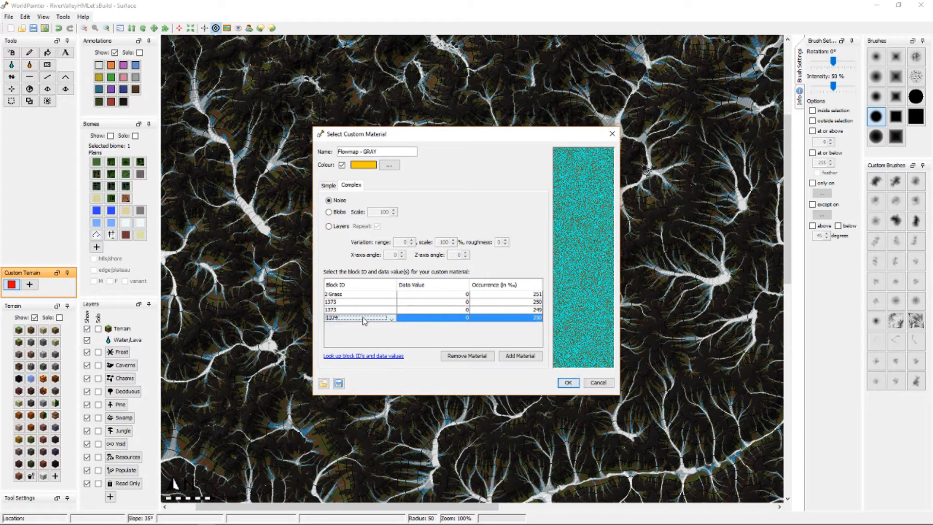
click(457, 310)
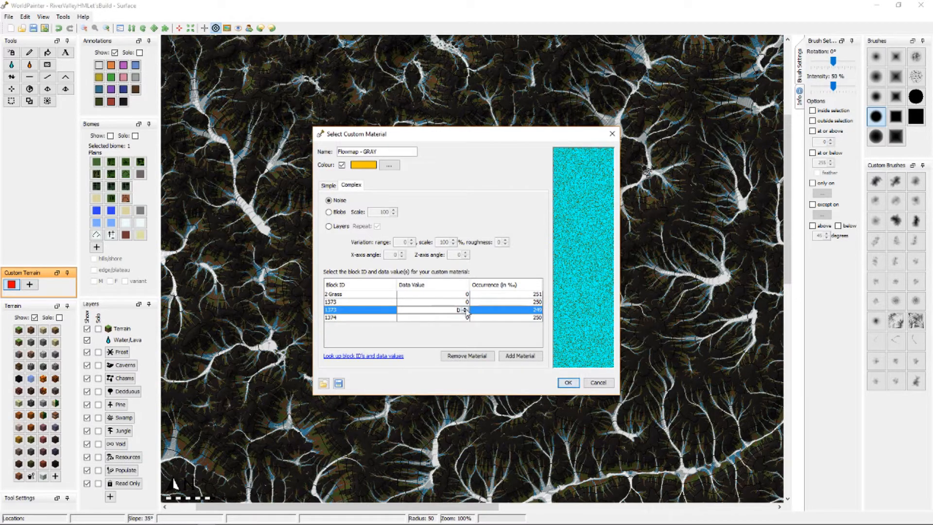
click(464, 302)
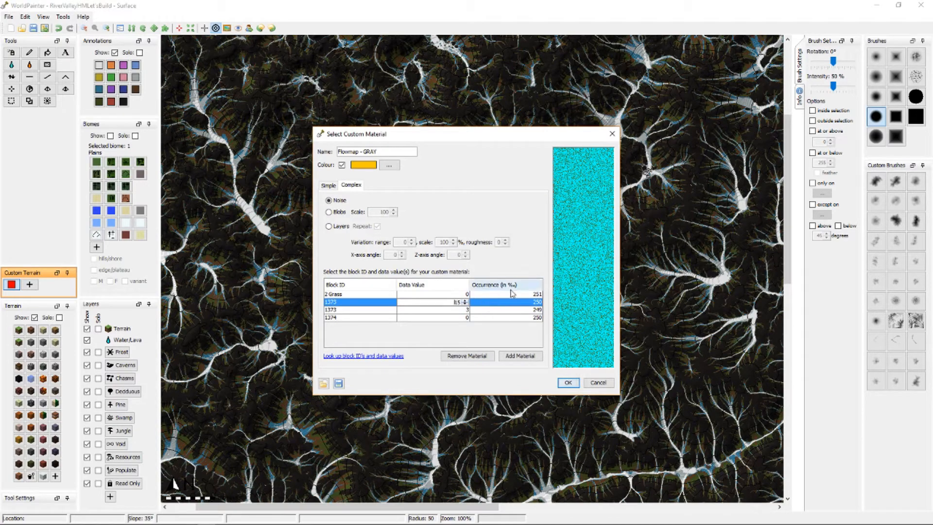
Set the occurrence of the 2 Grass row in "Flowmap - GRAY" to 400 ‰.
click(528, 295)
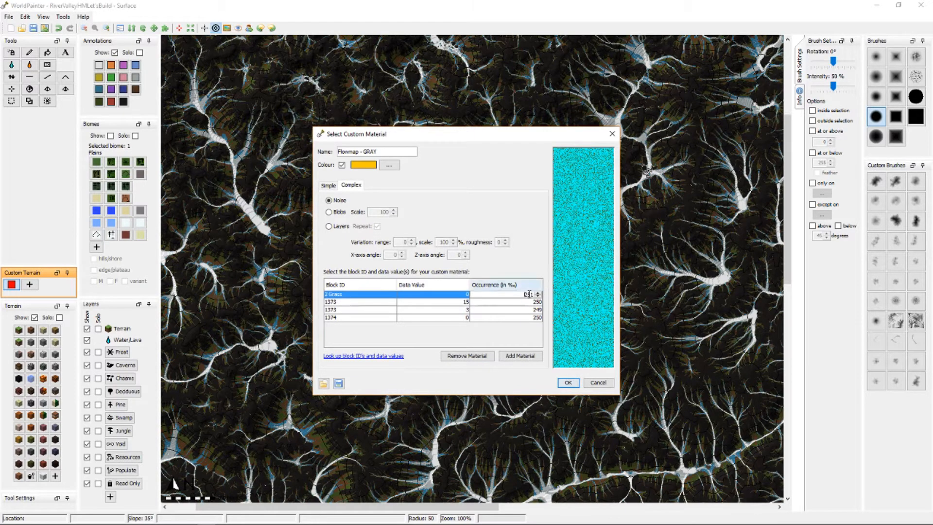
double_click(533, 294)
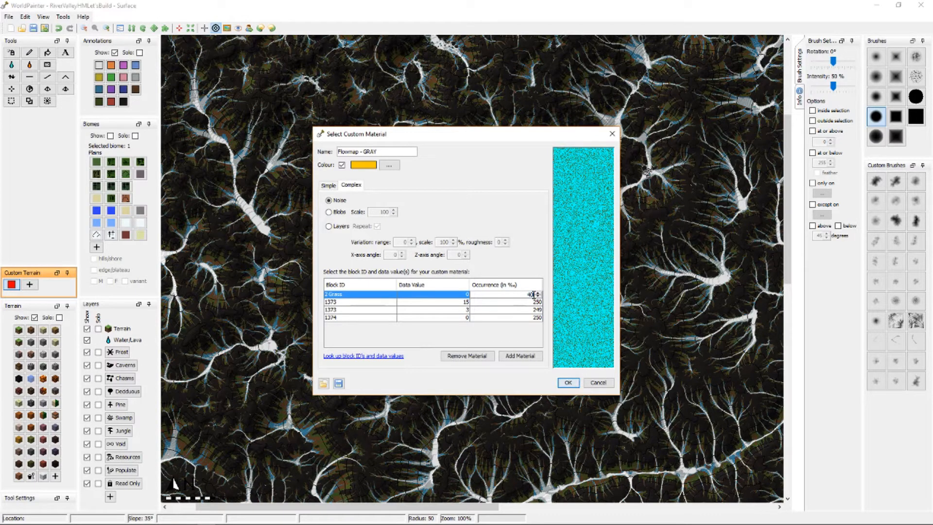
click(509, 310)
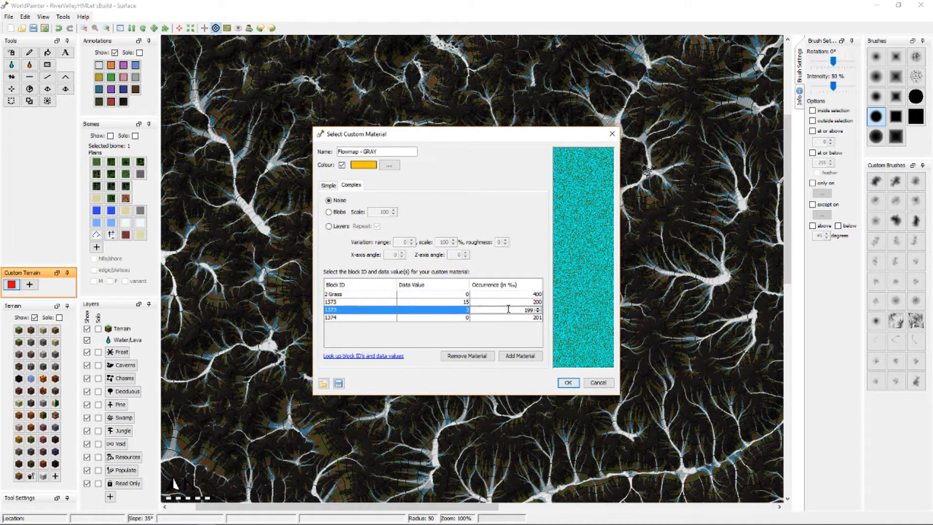
click(510, 305)
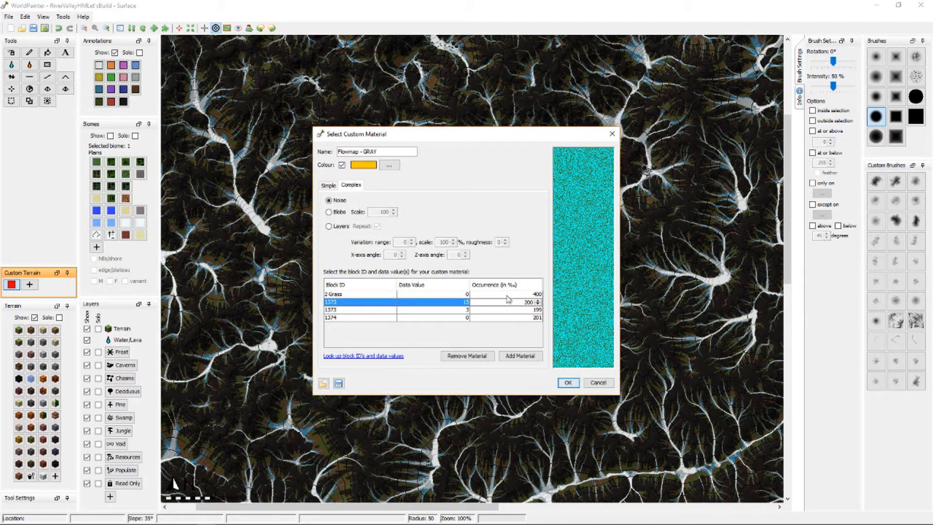
click(508, 294)
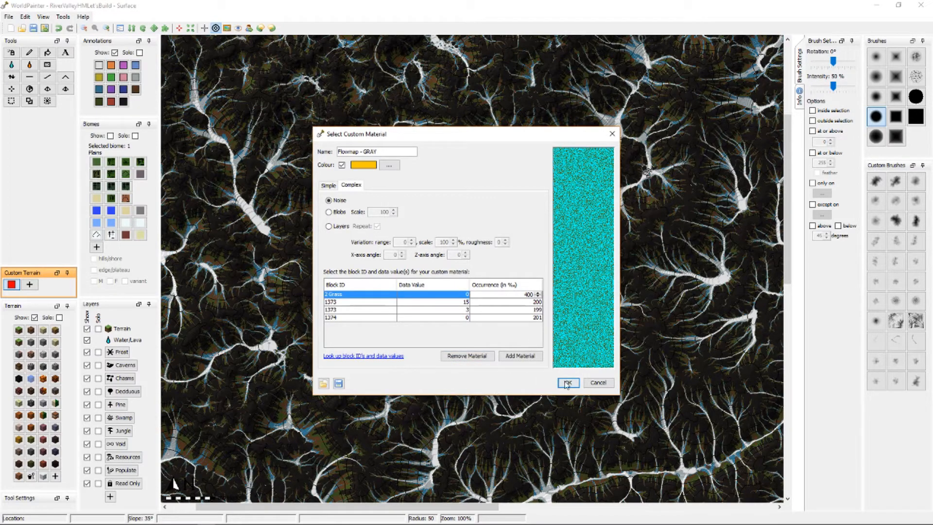
Change the material's display colour to orange and save the "Flowmap - GRAY" custom material.
click(389, 165)
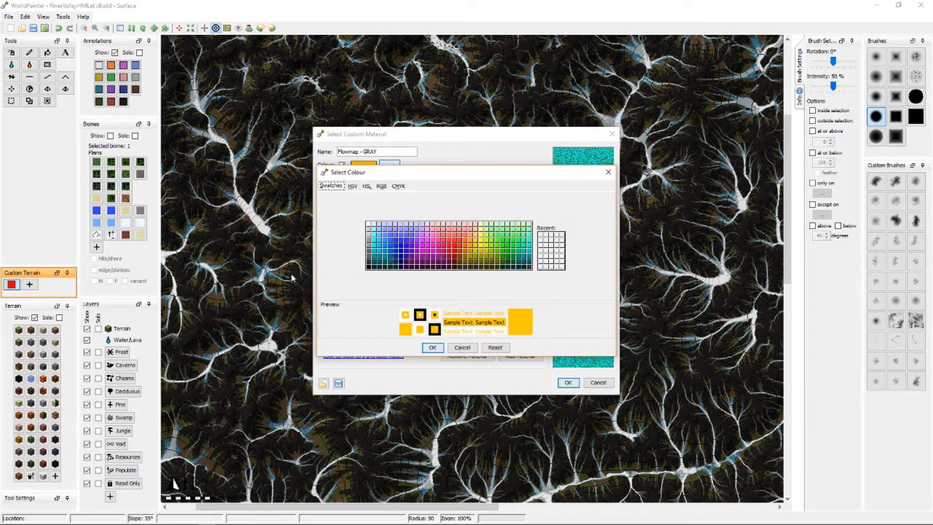
click(466, 247)
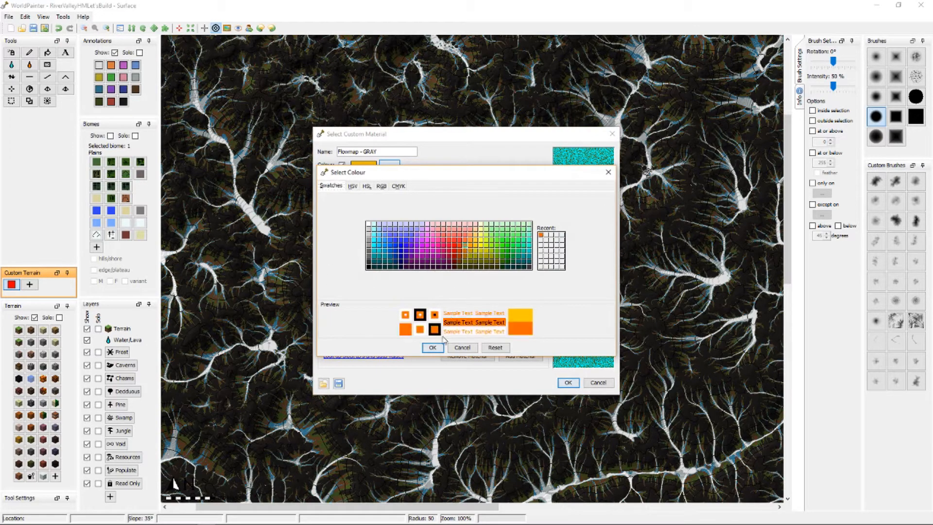
click(432, 347)
click(568, 382)
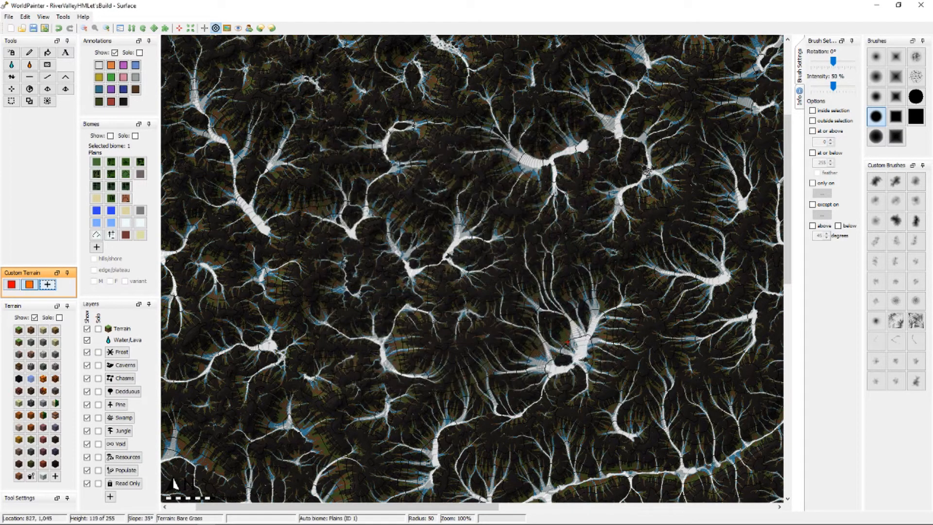
Examine the white, grey and coloured flow map annotations on the terrain, both close up and across the whole map.
middle_drag(646, 172, 723, 199)
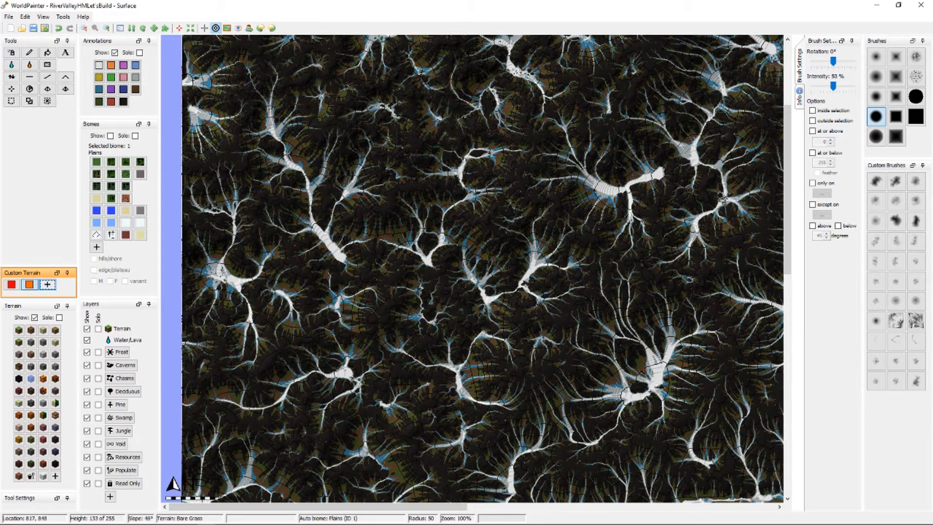
middle_drag(723, 199, 625, 213)
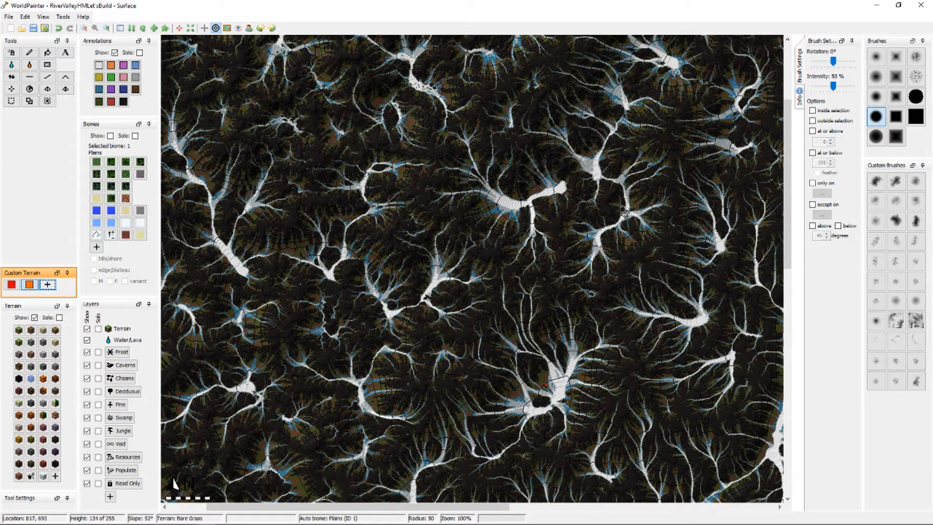
scroll(626, 213, up, 2)
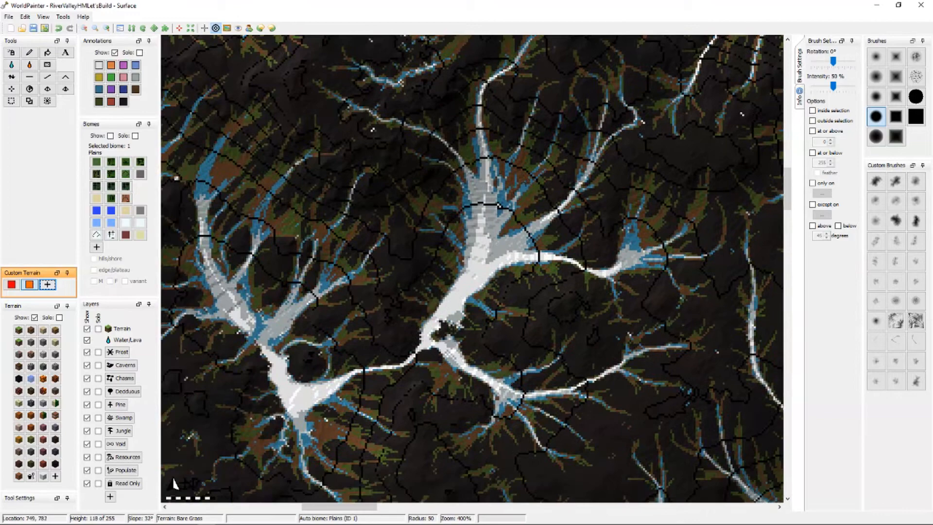
middle_drag(304, 268, 413, 215)
scroll(413, 215, down, 1)
scroll(413, 215, up, 1)
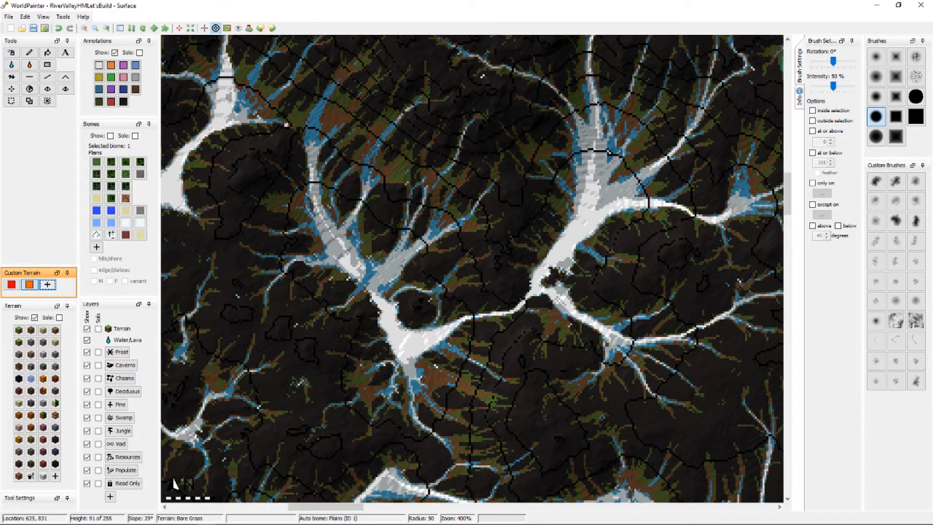
middle_drag(452, 268, 607, 330)
mouse_move(406, 216)
middle_down()
mouse_move(544, 266)
mouse_move(453, 253)
mouse_move(389, 218)
middle_up()
scroll(530, 243, down, 3)
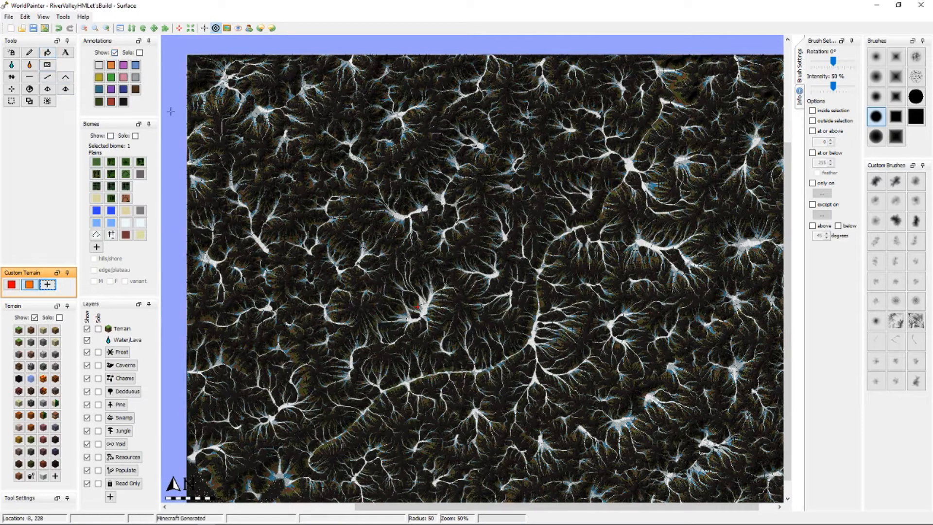
Run a global operation that fills with the "Flowmap - WHITE" terrain only on White annotations.
click(29, 91)
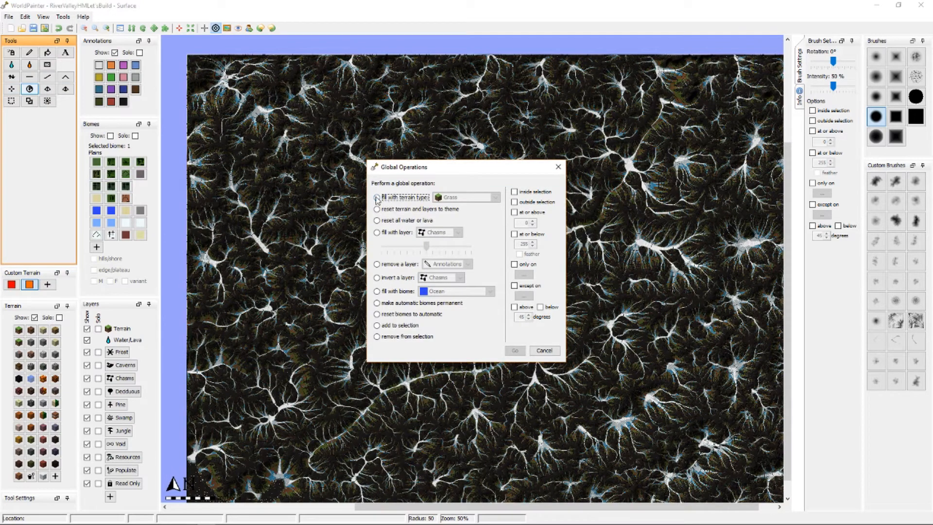
click(377, 197)
click(493, 197)
drag(495, 217, 483, 256)
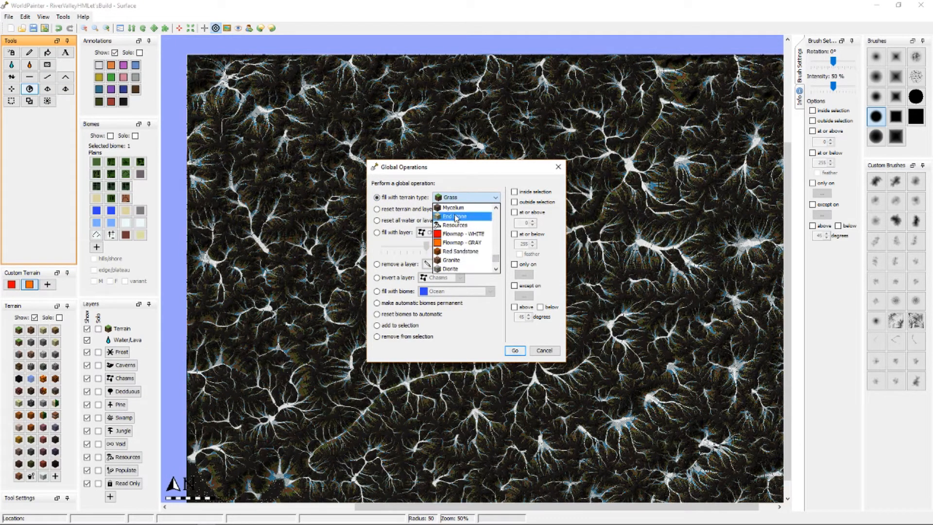
click(457, 235)
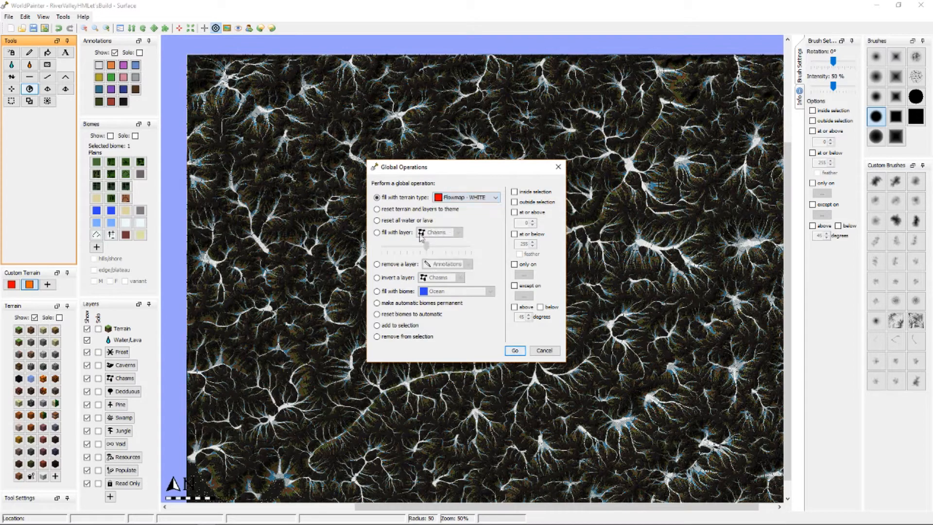
click(513, 265)
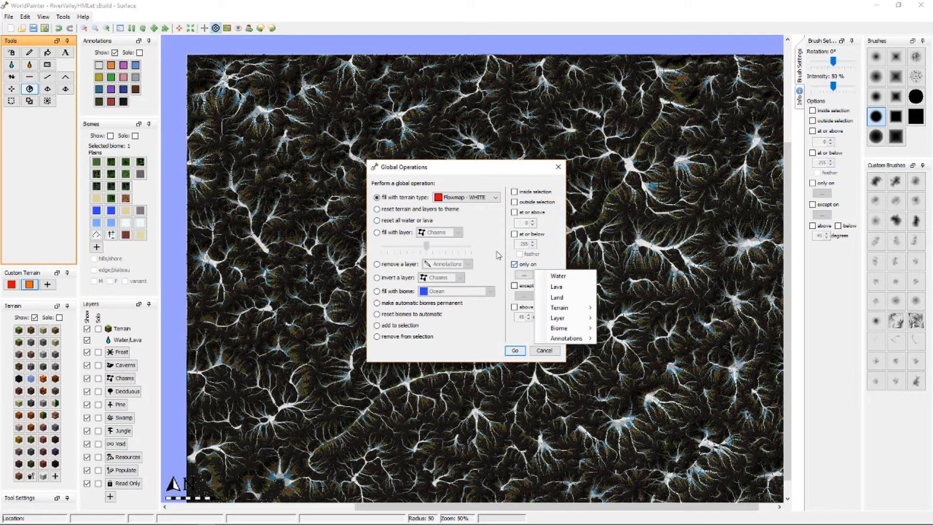
mouse_move(578, 339)
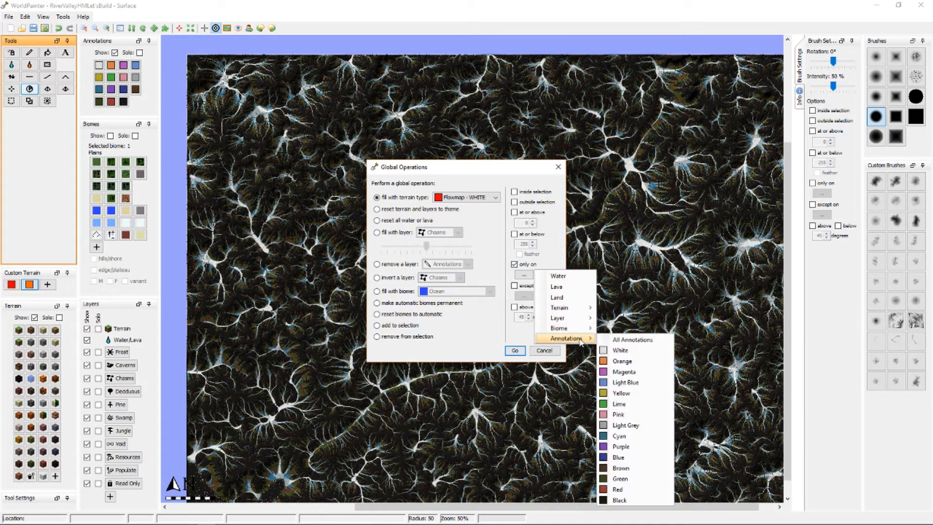
click(624, 354)
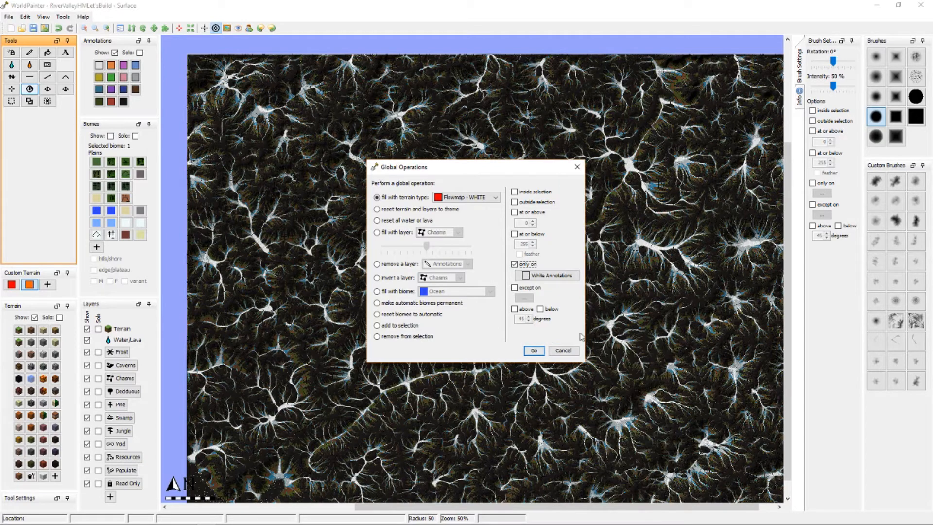
click(534, 351)
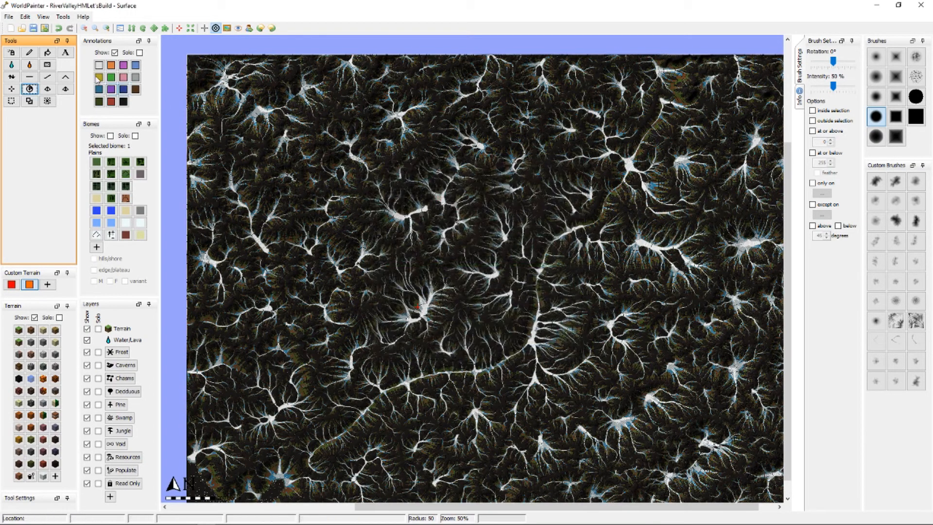
Run a global operation that fills with the "Flowmap - GRAY" terrain only on Light Grey annotations.
click(30, 89)
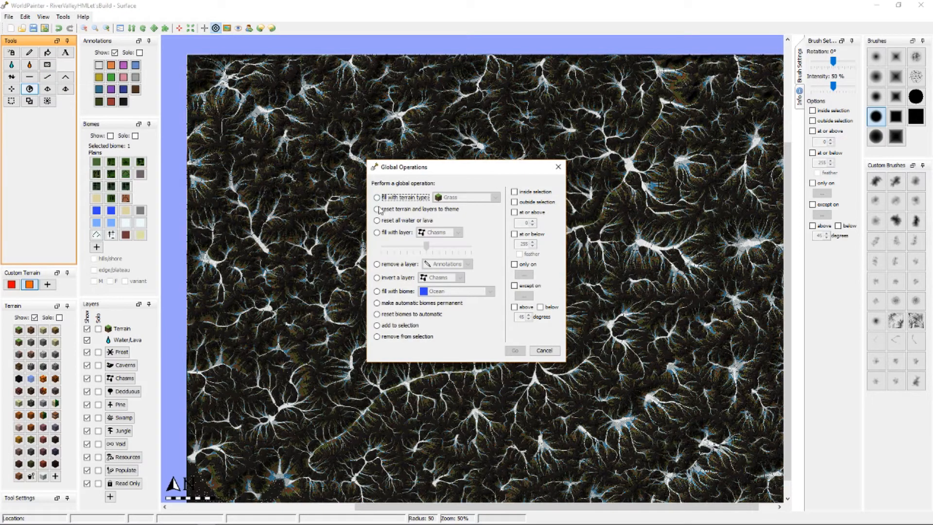
click(376, 197)
click(454, 197)
scroll(467, 221, down, 10)
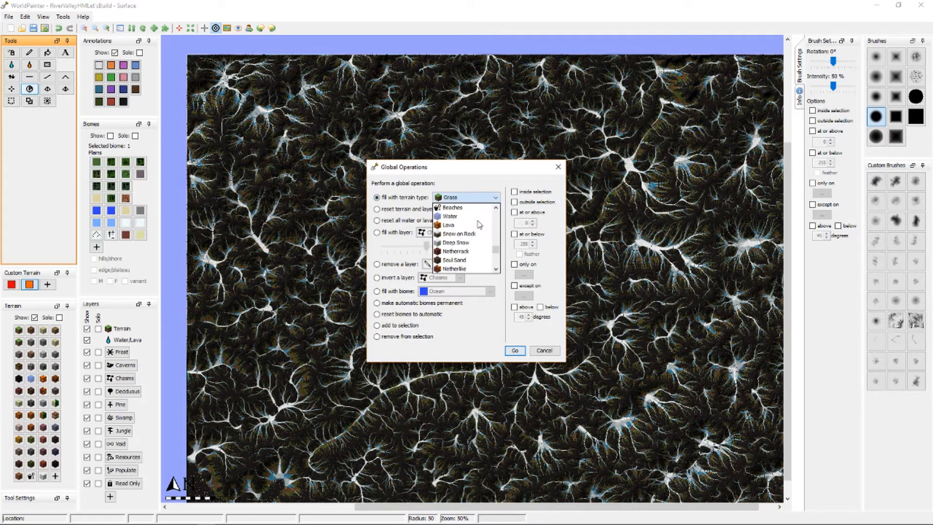
click(461, 233)
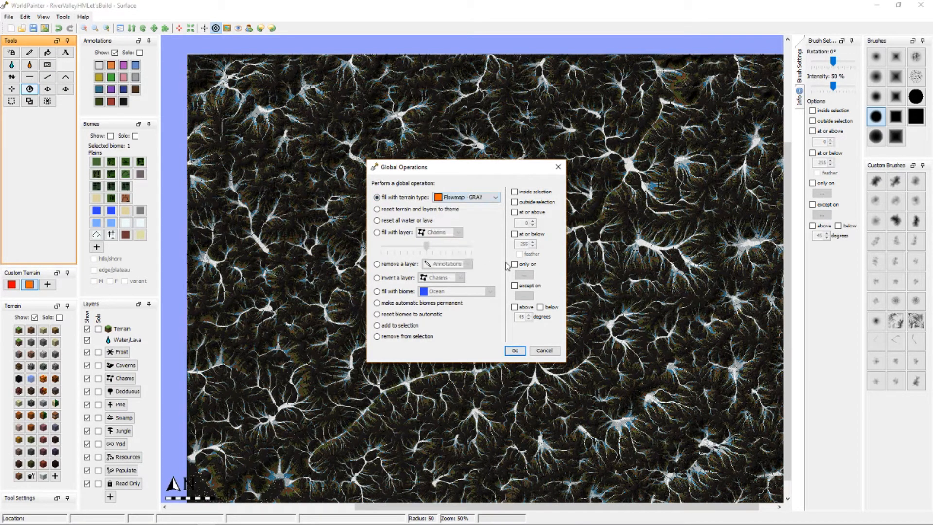
click(514, 263)
click(524, 275)
mouse_move(566, 338)
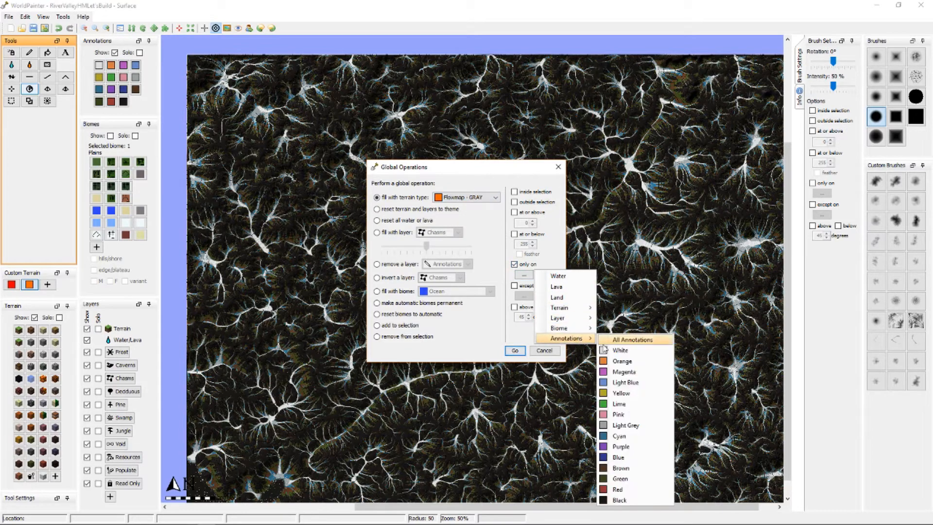
click(626, 422)
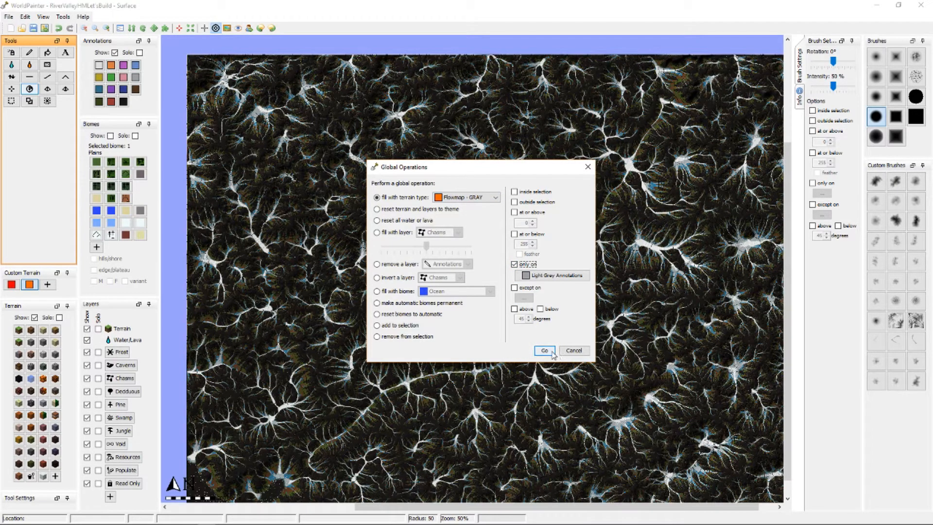
click(545, 351)
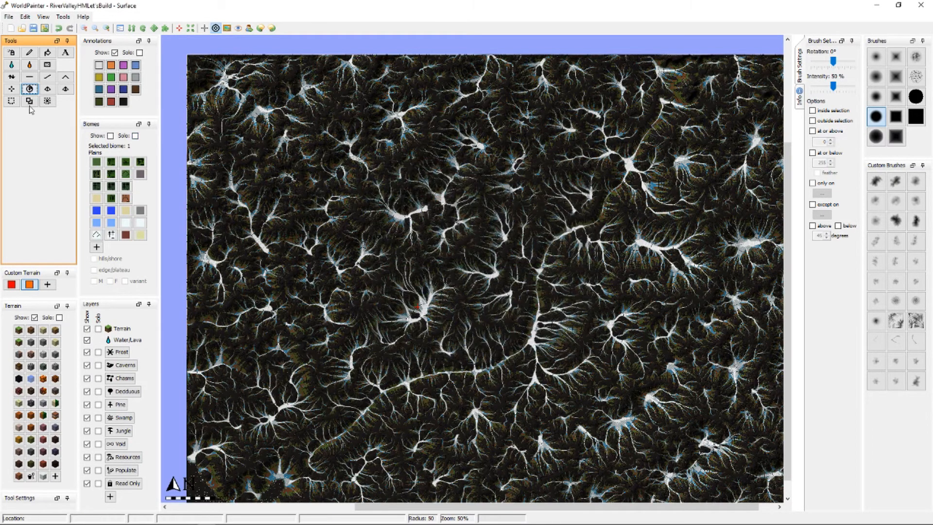
Hide the annotations, inspect the filled flow map terrain up close, and save the world.
click(119, 52)
click(115, 53)
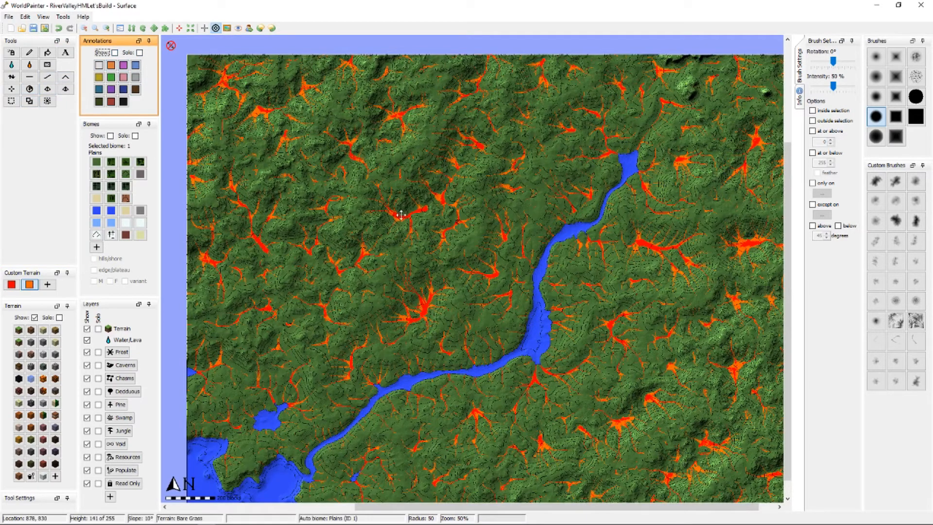
middle_drag(402, 209, 403, 99)
scroll(416, 254, up, 2)
middle_drag(360, 232, 540, 280)
middle_drag(418, 221, 464, 257)
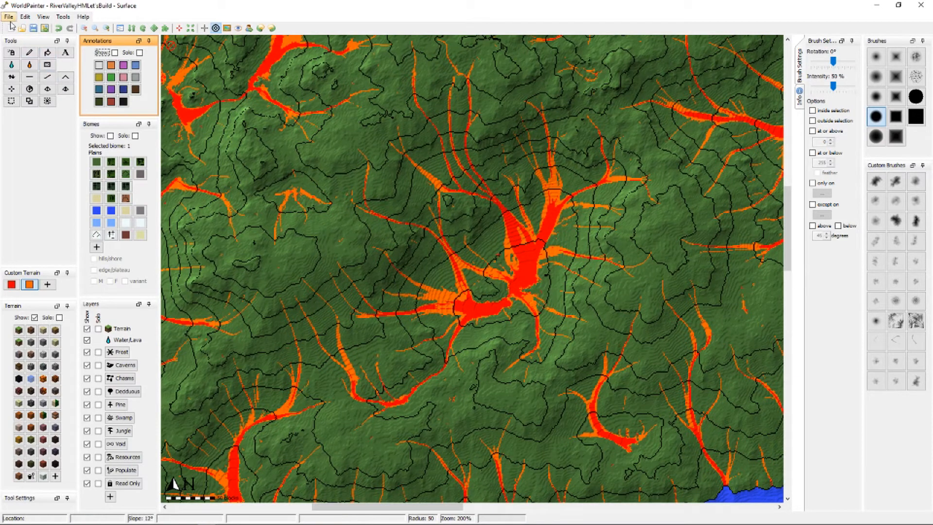
click(33, 29)
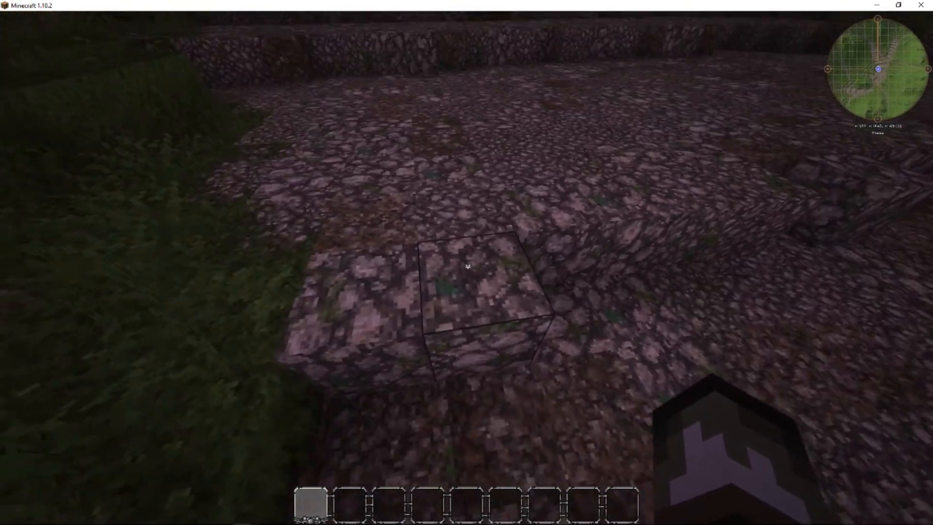
middle_click(467, 266)
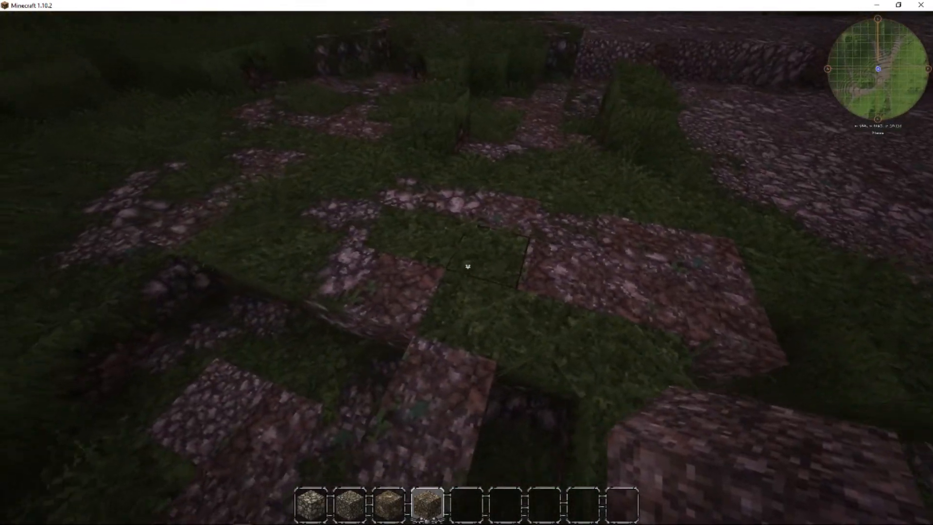
Fly over the terrain in Minecraft and examine the gravelly flow map channels on the ground and along the grassy hillsides.
key(a)
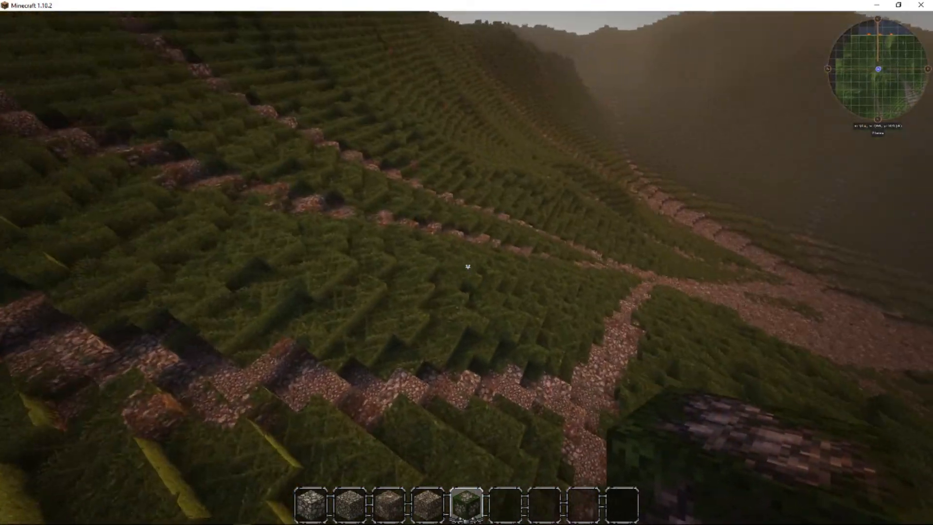
key(s)
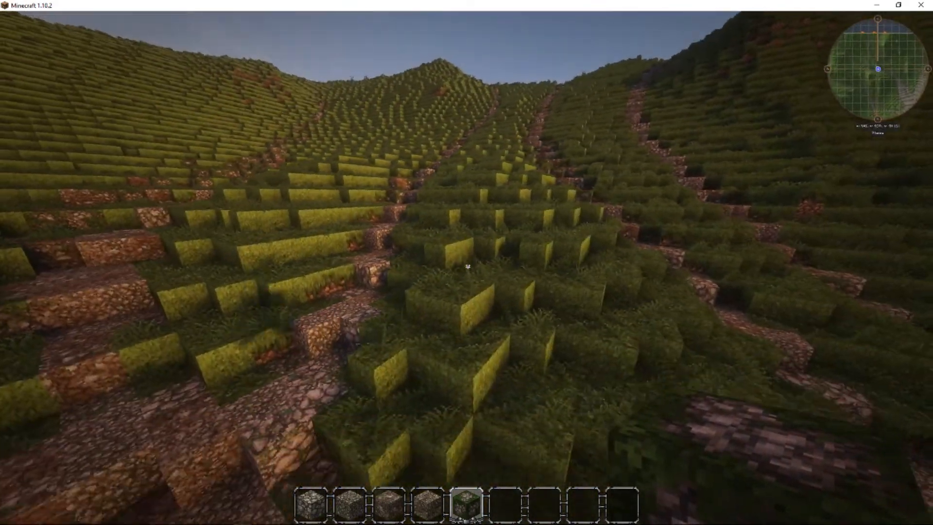
key(s)
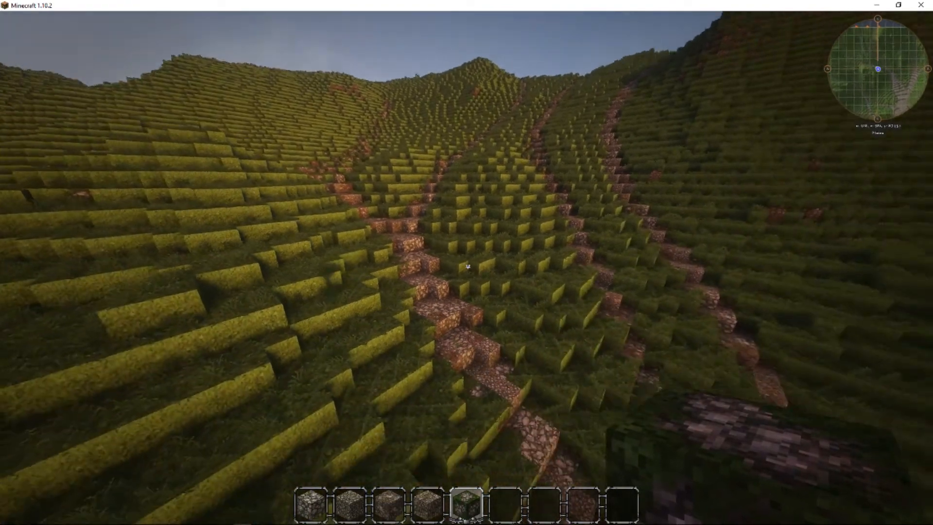
key(s)
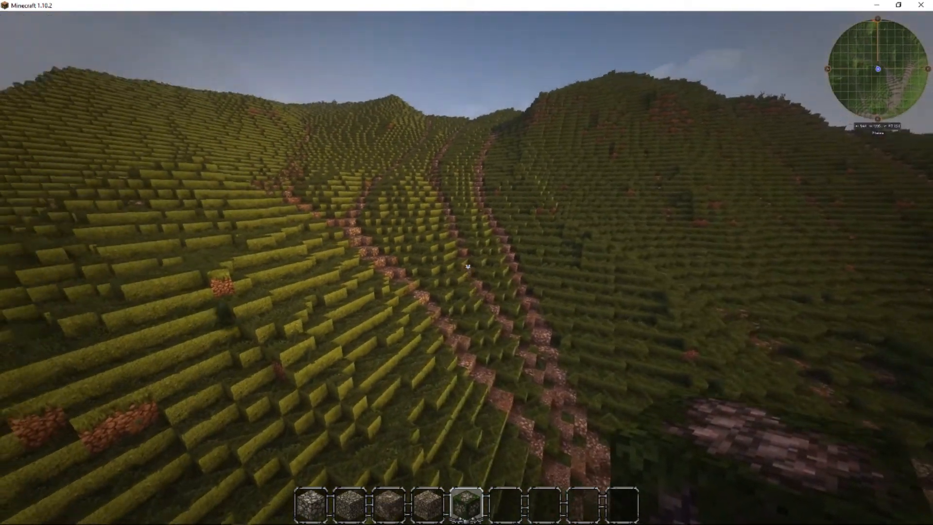
key(w)
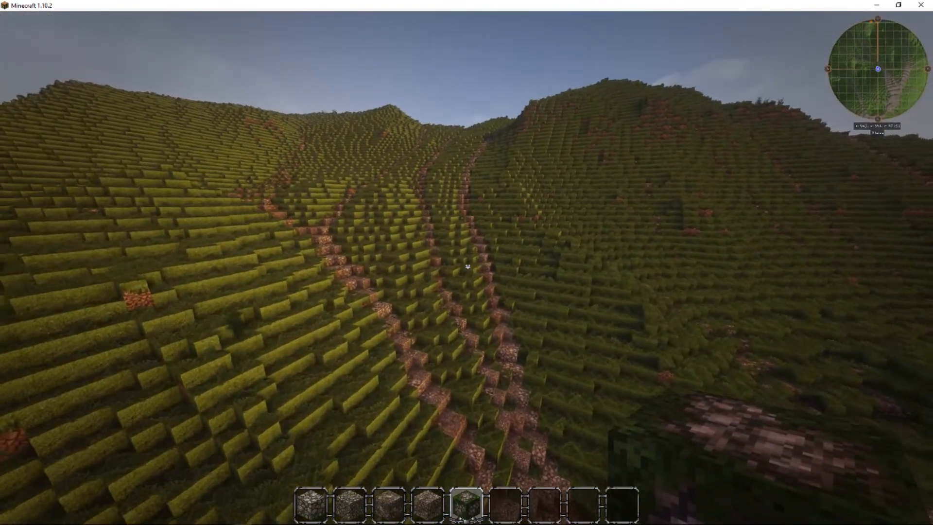
key(w)
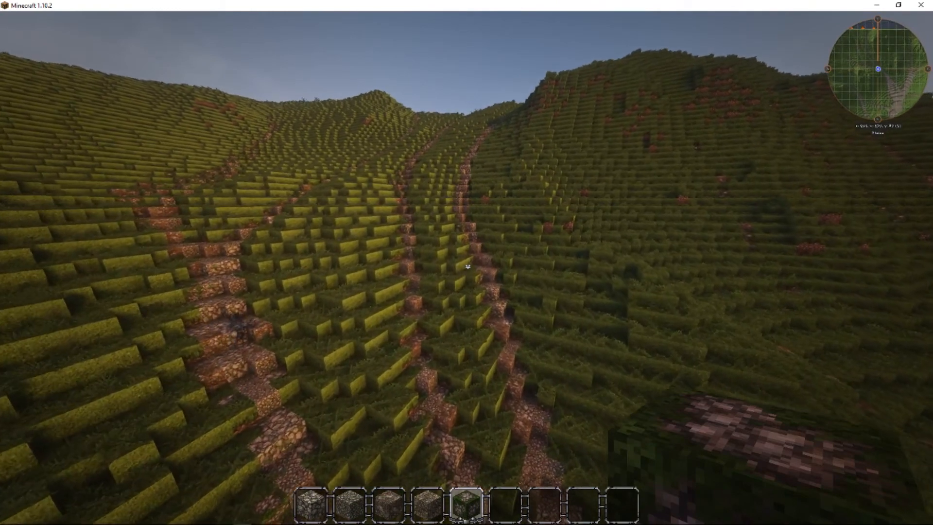
key(w)
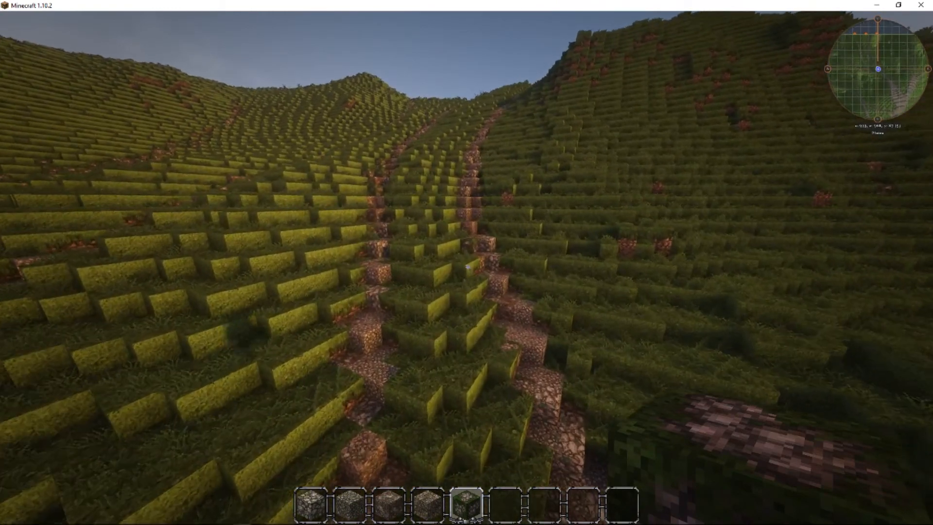